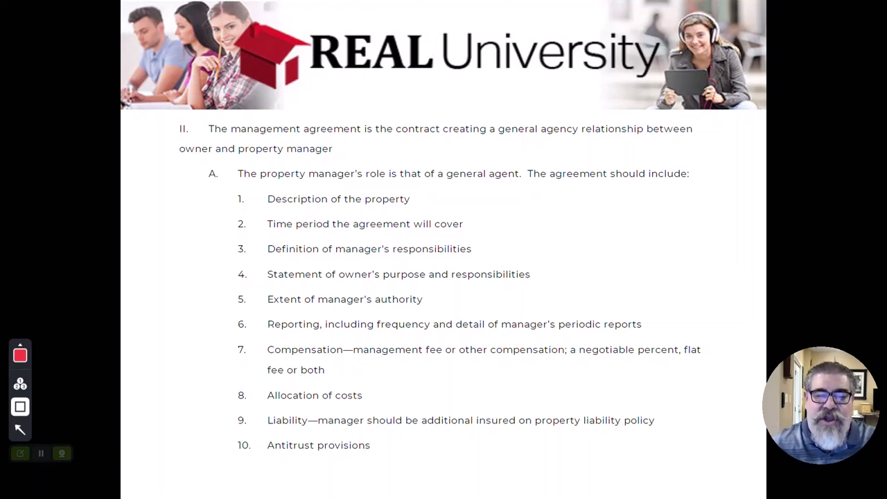
Step: Box list items 1 through 10 and draw arrows pointing at items 1, 2 and 3
{"action": "left_click_drag", "start_coordinate": [215, 182], "coordinate": [733, 469]}
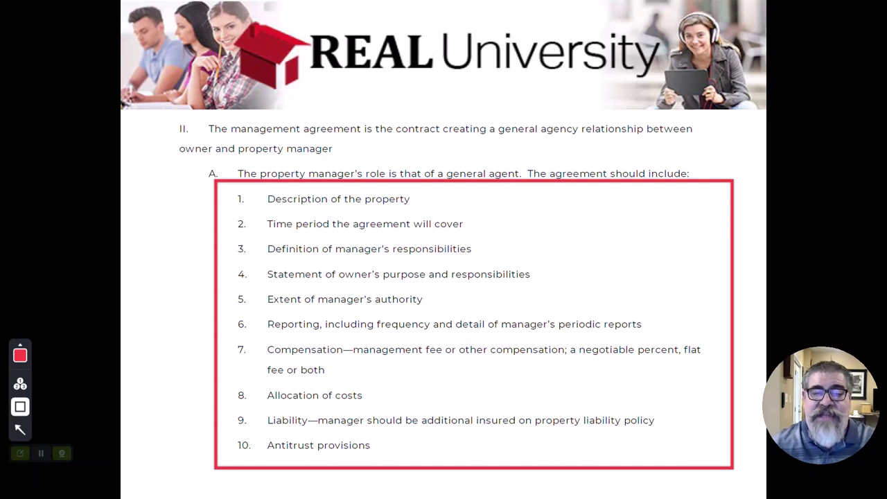
{"action": "left_click_drag", "start_coordinate": [733, 468], "coordinate": [734, 471]}
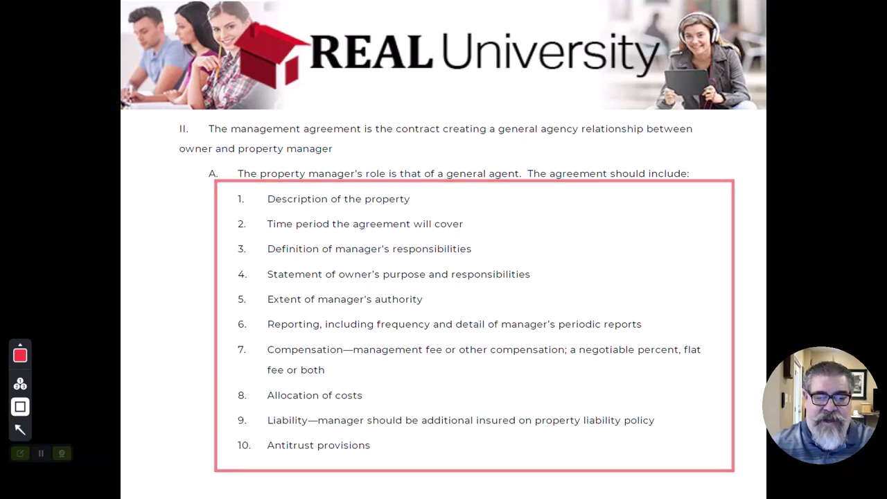
{"action": "left_click", "coordinate": [20, 429]}
{"action": "left_click_drag", "start_coordinate": [147, 195], "coordinate": [221, 196]}
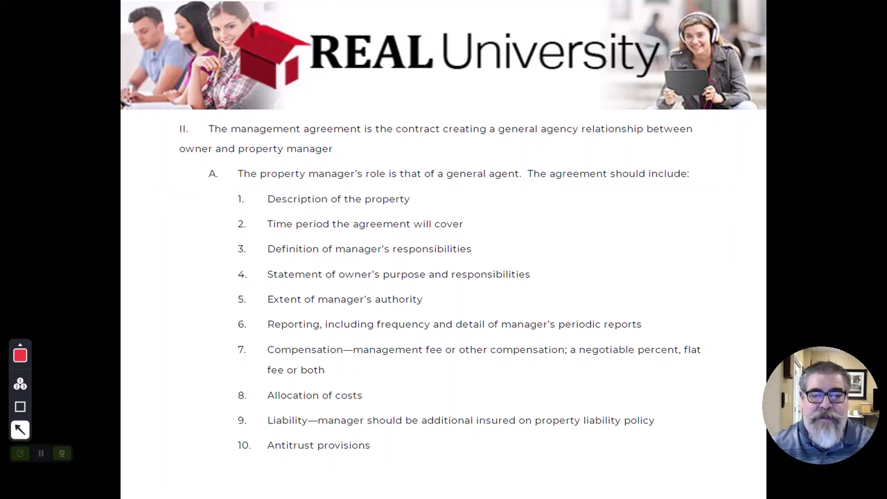
{"action": "left_click_drag", "start_coordinate": [163, 223], "coordinate": [240, 223]}
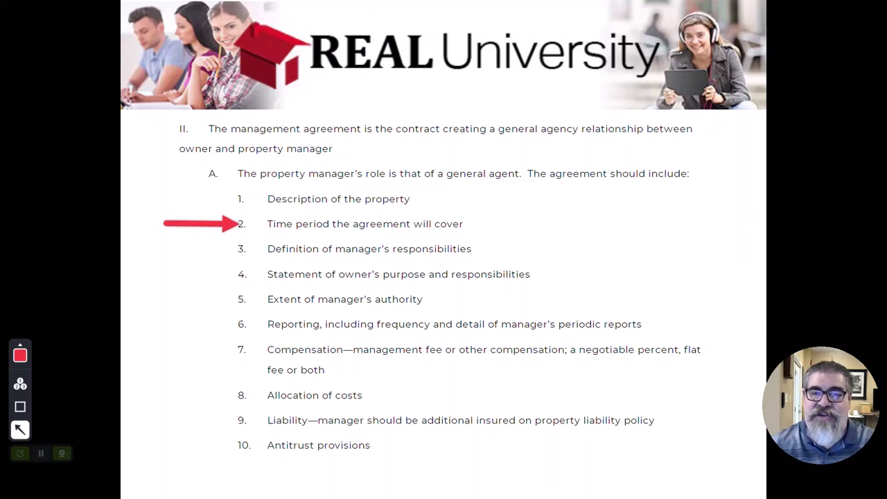
{"action": "left_click_drag", "start_coordinate": [146, 250], "coordinate": [226, 249]}
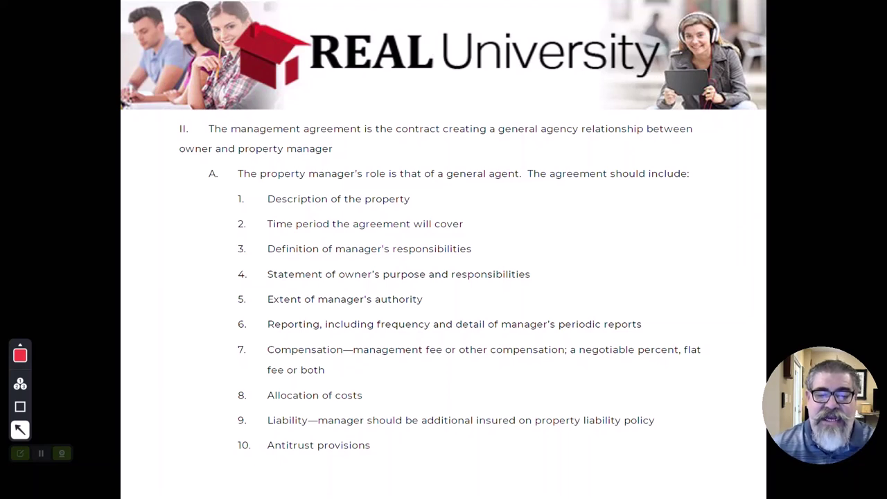
Step: Draw separate boxes around items 3–5, item 6, item 7 and item 10 (antitrust provisions)
{"action": "left_click", "coordinate": [20, 407]}
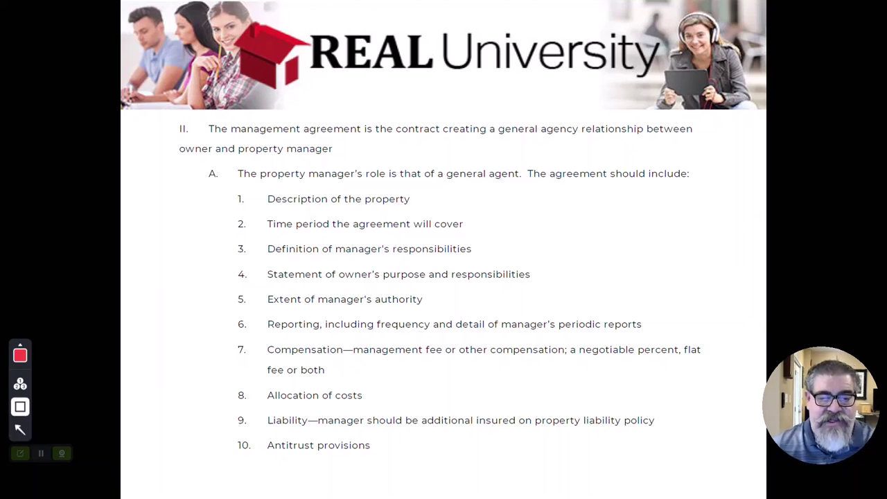
{"action": "mouse_move", "coordinate": [224, 231]}
{"action": "left_mouse_down"}
{"action": "mouse_move", "coordinate": [275, 259]}
{"action": "mouse_move", "coordinate": [630, 309]}
{"action": "left_mouse_up"}
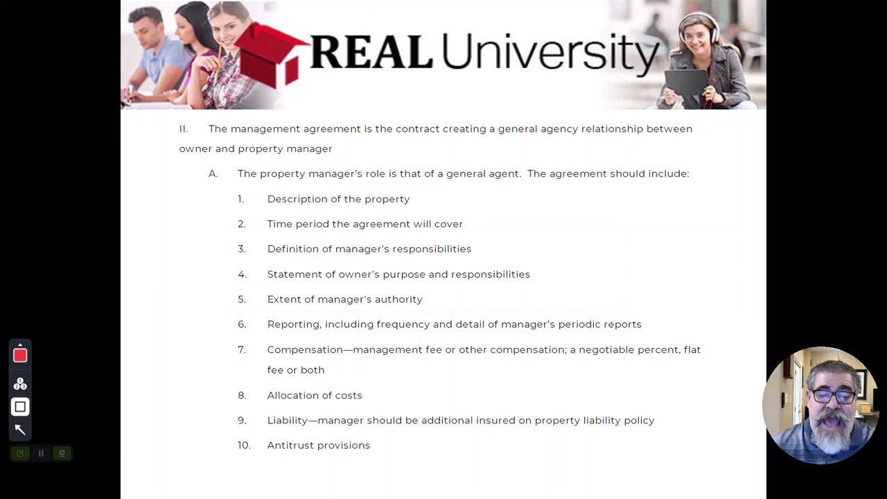
{"action": "mouse_move", "coordinate": [223, 307]}
{"action": "left_mouse_down"}
{"action": "mouse_move", "coordinate": [417, 345]}
{"action": "mouse_move", "coordinate": [707, 344]}
{"action": "left_mouse_up"}
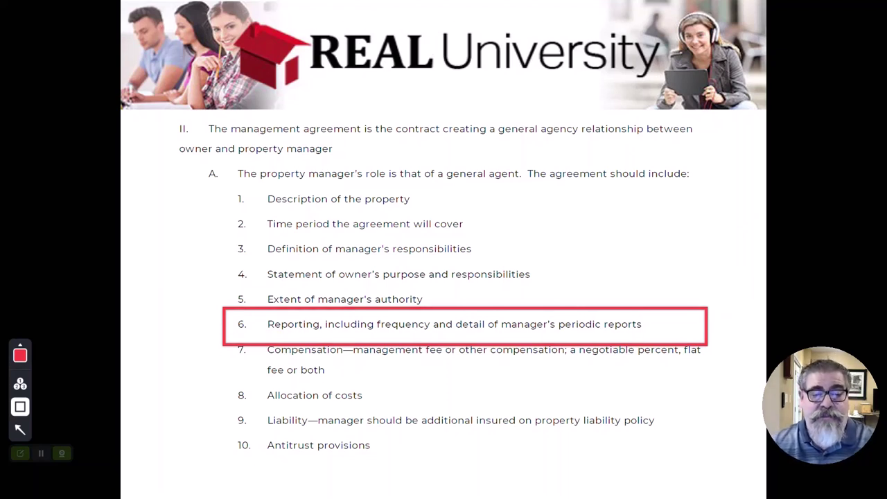
{"action": "mouse_move", "coordinate": [223, 336]}
{"action": "left_mouse_down"}
{"action": "mouse_move", "coordinate": [294, 355]}
{"action": "mouse_move", "coordinate": [720, 381]}
{"action": "left_mouse_up"}
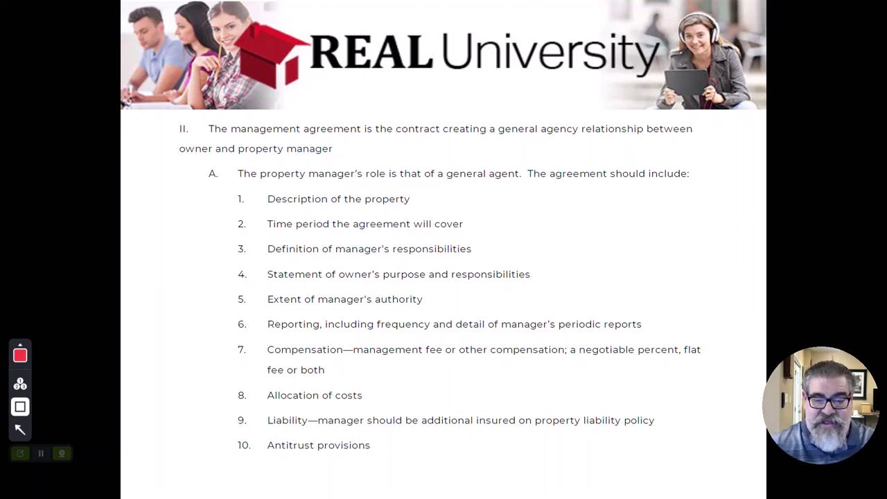
{"action": "mouse_move", "coordinate": [219, 429]}
{"action": "left_mouse_down"}
{"action": "mouse_move", "coordinate": [378, 466]}
{"action": "mouse_move", "coordinate": [425, 465]}
{"action": "left_mouse_up"}
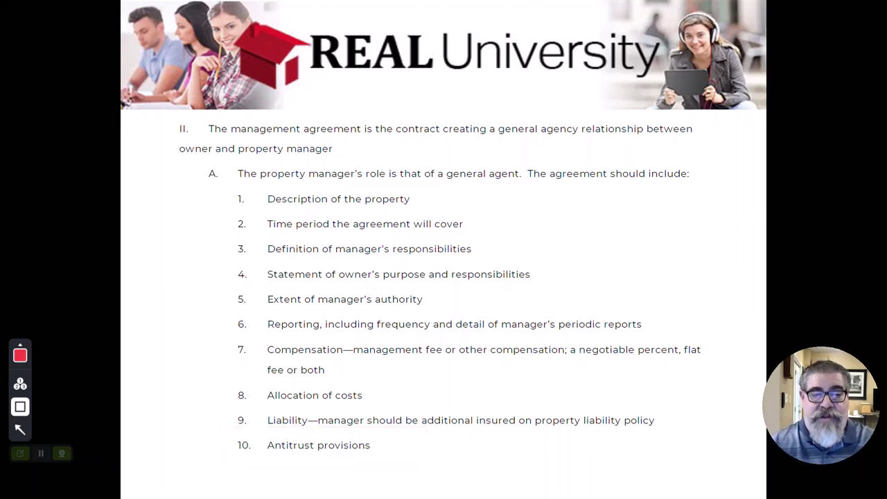
Step: On the next outline part, box item 11 and arrow the math concept line, then bring up Whiteboard
{"action": "key", "text": "Right"}
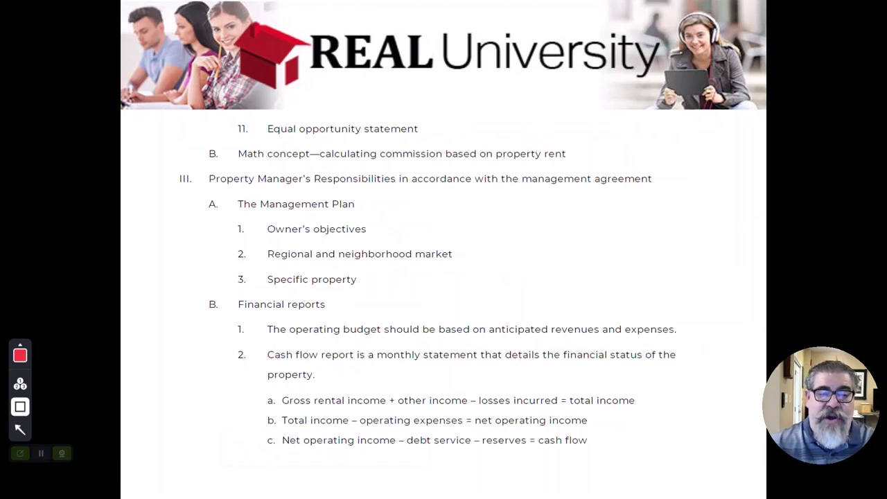
{"action": "mouse_move", "coordinate": [223, 110]}
{"action": "left_mouse_down"}
{"action": "mouse_move", "coordinate": [276, 128]}
{"action": "mouse_move", "coordinate": [465, 140]}
{"action": "left_mouse_up"}
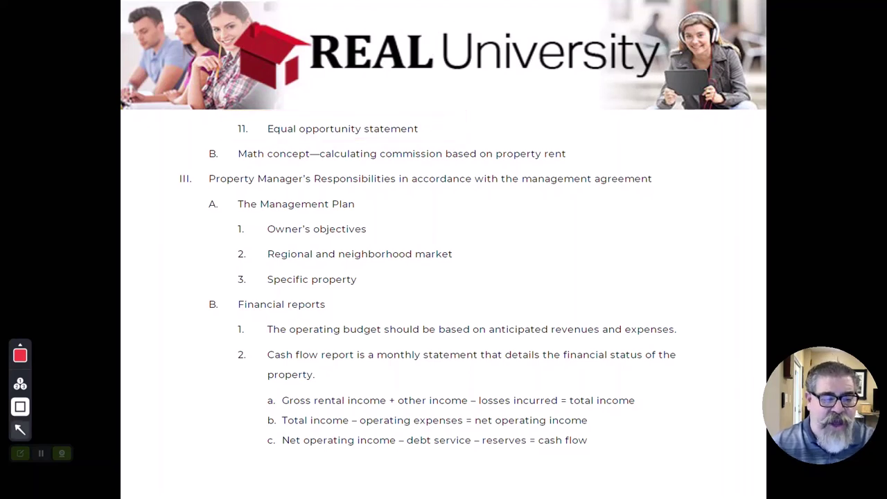
{"action": "left_click_drag", "start_coordinate": [135, 120], "coordinate": [204, 152]}
{"action": "key", "text": "Escape"}
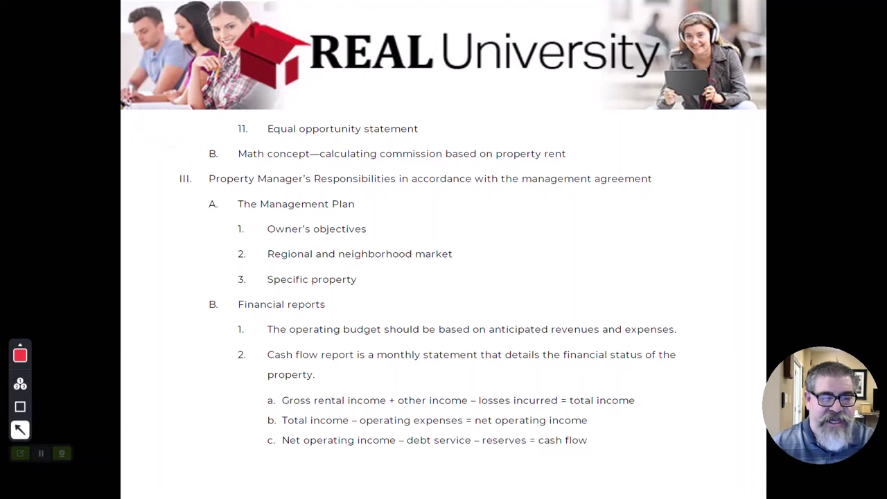
{"action": "left_click_drag", "start_coordinate": [134, 123], "coordinate": [196, 149]}
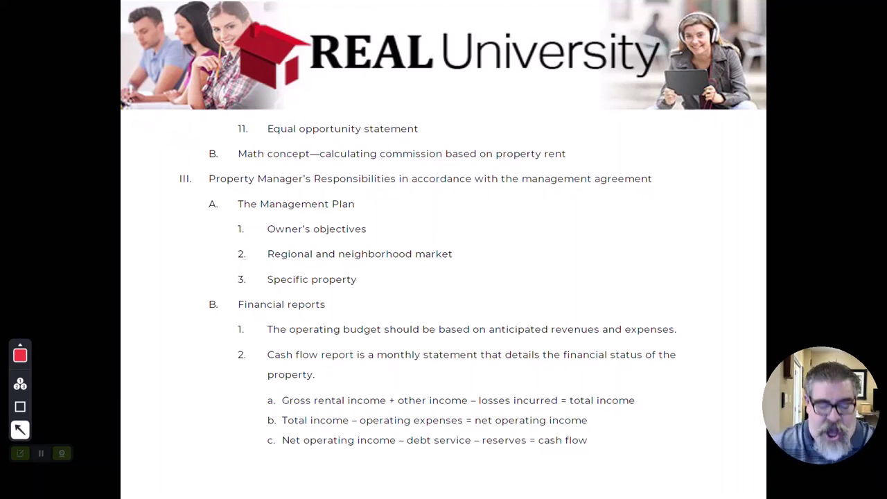
{"action": "key", "text": "alt+Tab"}
{"action": "key", "text": "alt+Tab"}
{"action": "key", "text": "alt+Tab"}
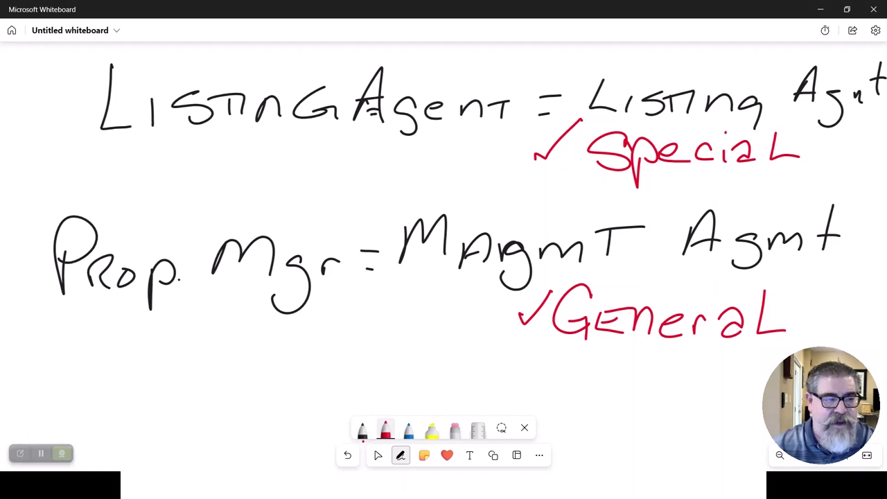
Step: Pan to a blank area of the board and enable inking with the black pen
{"action": "left_click_drag", "start_coordinate": [61, 182], "coordinate": [134, 179]}
{"action": "scroll", "coordinate": [444, 256], "scroll_direction": "left", "scroll_amount": 10}
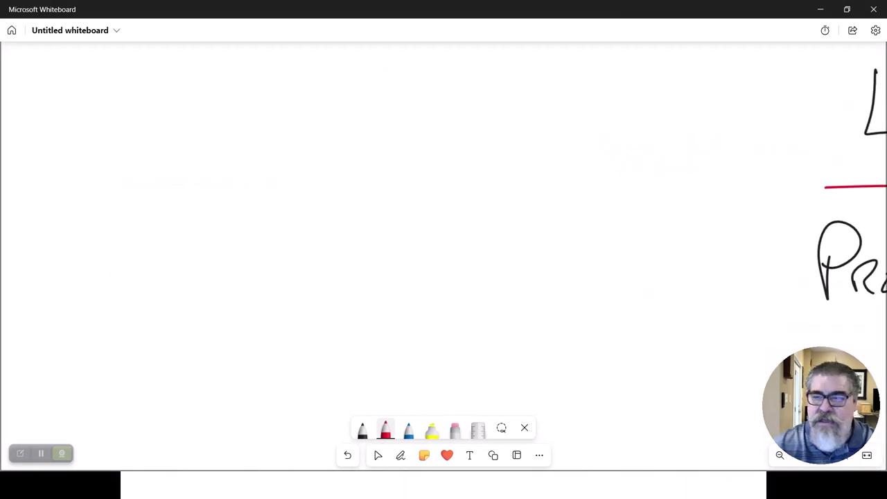
{"action": "scroll", "coordinate": [443, 256], "scroll_direction": "left", "scroll_amount": 5}
{"action": "left_click", "coordinate": [400, 455]}
{"action": "left_click", "coordinate": [362, 428]}
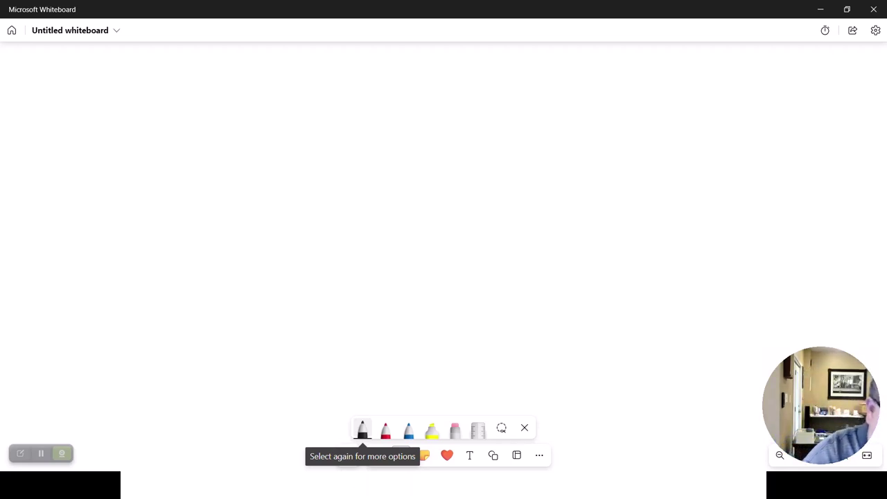
Step: Sketch a curved mark at upper left and handwrite the heading '10% of GROSS Collected'
{"action": "left_click_drag", "start_coordinate": [95, 109], "coordinate": [77, 140]}
{"action": "mouse_move", "coordinate": [199, 122]}
{"action": "left_mouse_down"}
{"action": "mouse_move", "coordinate": [214, 115]}
{"action": "mouse_move", "coordinate": [217, 128]}
{"action": "left_mouse_up"}
{"action": "mouse_move", "coordinate": [55, 120]}
{"action": "left_mouse_down"}
{"action": "mouse_move", "coordinate": [155, 93]}
{"action": "mouse_move", "coordinate": [238, 116]}
{"action": "left_mouse_up"}
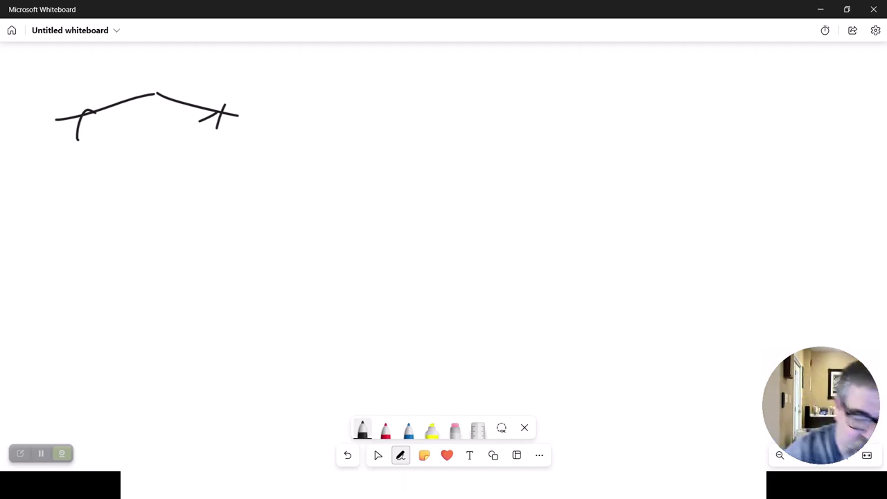
{"action": "mouse_move", "coordinate": [316, 92]}
{"action": "left_mouse_down"}
{"action": "mouse_move", "coordinate": [303, 129]}
{"action": "mouse_move", "coordinate": [327, 128]}
{"action": "mouse_move", "coordinate": [342, 94]}
{"action": "left_mouse_up"}
{"action": "mouse_move", "coordinate": [368, 83]}
{"action": "left_mouse_down"}
{"action": "mouse_move", "coordinate": [360, 89]}
{"action": "mouse_move", "coordinate": [369, 84]}
{"action": "left_mouse_up"}
{"action": "left_click_drag", "start_coordinate": [401, 78], "coordinate": [367, 119]}
{"action": "left_click_drag", "start_coordinate": [402, 104], "coordinate": [400, 105]}
{"action": "mouse_move", "coordinate": [469, 98]}
{"action": "left_mouse_down"}
{"action": "mouse_move", "coordinate": [458, 101]}
{"action": "mouse_move", "coordinate": [475, 148]}
{"action": "mouse_move", "coordinate": [470, 115]}
{"action": "left_mouse_up"}
{"action": "left_click_drag", "start_coordinate": [550, 83], "coordinate": [527, 117]}
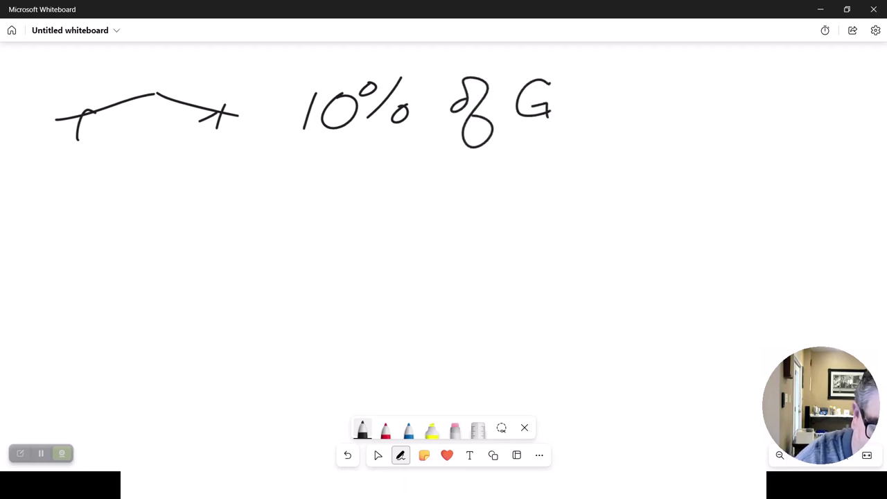
{"action": "mouse_move", "coordinate": [563, 115]}
{"action": "left_mouse_down"}
{"action": "mouse_move", "coordinate": [584, 97]}
{"action": "mouse_move", "coordinate": [587, 117]}
{"action": "left_mouse_up"}
{"action": "mouse_move", "coordinate": [604, 97]}
{"action": "left_mouse_down"}
{"action": "mouse_move", "coordinate": [595, 110]}
{"action": "mouse_move", "coordinate": [604, 97]}
{"action": "left_mouse_up"}
{"action": "mouse_move", "coordinate": [636, 91]}
{"action": "left_mouse_down"}
{"action": "mouse_move", "coordinate": [620, 98]}
{"action": "mouse_move", "coordinate": [627, 110]}
{"action": "left_mouse_up"}
{"action": "mouse_move", "coordinate": [667, 87]}
{"action": "left_mouse_down"}
{"action": "mouse_move", "coordinate": [651, 96]}
{"action": "mouse_move", "coordinate": [654, 111]}
{"action": "left_mouse_up"}
{"action": "mouse_move", "coordinate": [732, 78]}
{"action": "left_mouse_down"}
{"action": "mouse_move", "coordinate": [733, 107]}
{"action": "mouse_move", "coordinate": [762, 91]}
{"action": "mouse_move", "coordinate": [776, 105]}
{"action": "left_mouse_up"}
{"action": "left_click_drag", "start_coordinate": [799, 76], "coordinate": [793, 105]}
{"action": "mouse_move", "coordinate": [809, 99]}
{"action": "left_mouse_down"}
{"action": "mouse_move", "coordinate": [824, 94]}
{"action": "mouse_move", "coordinate": [817, 109]}
{"action": "left_mouse_up"}
{"action": "left_click_drag", "start_coordinate": [854, 96], "coordinate": [842, 111]}
{"action": "left_click_drag", "start_coordinate": [860, 80], "coordinate": [858, 111]}
{"action": "mouse_move", "coordinate": [856, 99]}
{"action": "left_mouse_down"}
{"action": "mouse_move", "coordinate": [881, 93]}
{"action": "mouse_move", "coordinate": [884, 109]}
{"action": "left_mouse_up"}
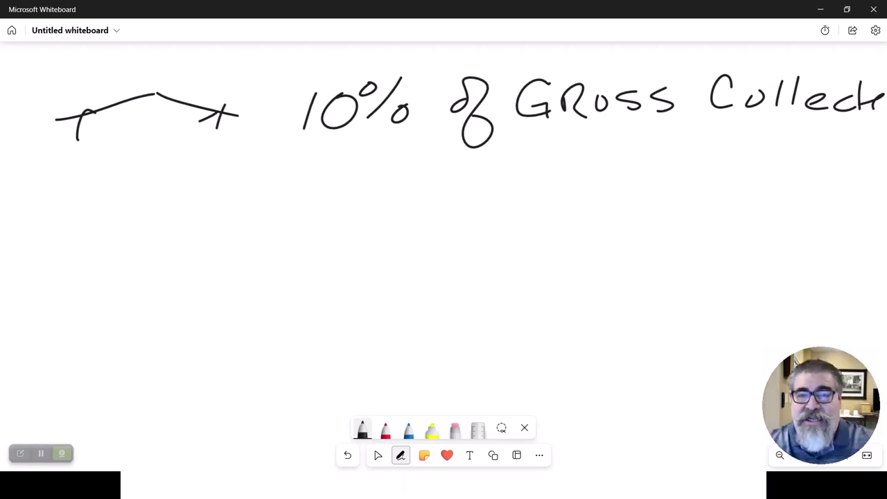
Step: Handwrite the calculation 1700.00 × 0.10, underline it, and write the product 170
{"action": "mouse_move", "coordinate": [392, 193]}
{"action": "left_mouse_down"}
{"action": "mouse_move", "coordinate": [378, 230]}
{"action": "mouse_move", "coordinate": [417, 190]}
{"action": "mouse_move", "coordinate": [413, 227]}
{"action": "left_mouse_up"}
{"action": "mouse_move", "coordinate": [468, 194]}
{"action": "left_mouse_down"}
{"action": "mouse_move", "coordinate": [493, 214]}
{"action": "mouse_move", "coordinate": [514, 200]}
{"action": "left_mouse_up"}
{"action": "left_click_drag", "start_coordinate": [553, 181], "coordinate": [541, 193]}
{"action": "mouse_move", "coordinate": [578, 169]}
{"action": "left_mouse_down"}
{"action": "mouse_move", "coordinate": [582, 187]}
{"action": "mouse_move", "coordinate": [597, 182]}
{"action": "left_mouse_up"}
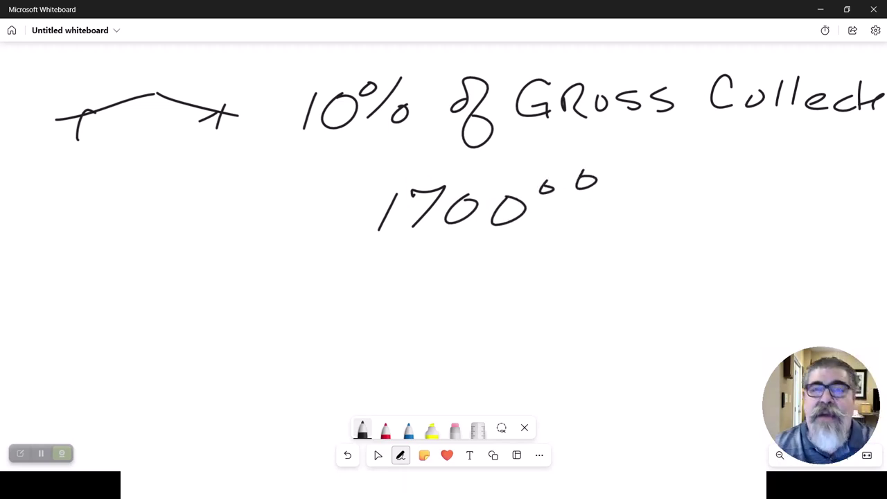
{"action": "left_click_drag", "start_coordinate": [356, 264], "coordinate": [332, 296]}
{"action": "left_click_drag", "start_coordinate": [330, 259], "coordinate": [358, 299]}
{"action": "left_click_drag", "start_coordinate": [438, 256], "coordinate": [496, 284]}
{"action": "left_click", "coordinate": [469, 294]}
{"action": "mouse_move", "coordinate": [530, 256]}
{"action": "left_mouse_down"}
{"action": "mouse_move", "coordinate": [518, 281]}
{"action": "mouse_move", "coordinate": [532, 250]}
{"action": "left_mouse_up"}
{"action": "left_click_drag", "start_coordinate": [339, 328], "coordinate": [634, 300]}
{"action": "mouse_move", "coordinate": [420, 341]}
{"action": "left_mouse_down"}
{"action": "mouse_move", "coordinate": [409, 376]}
{"action": "mouse_move", "coordinate": [468, 328]}
{"action": "mouse_move", "coordinate": [436, 376]}
{"action": "left_mouse_up"}
{"action": "left_click_drag", "start_coordinate": [493, 333], "coordinate": [494, 334]}
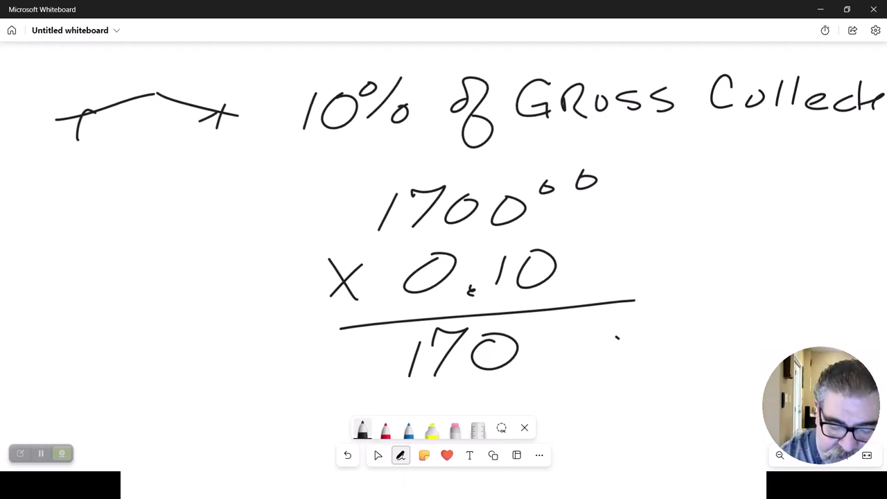
Step: Write 1530, circle it with an arrow pointing at it, and add $ signs to 1530 and 170
{"action": "left_click_drag", "start_coordinate": [617, 337], "coordinate": [608, 364]}
{"action": "mouse_move", "coordinate": [636, 329]}
{"action": "left_mouse_down"}
{"action": "mouse_move", "coordinate": [634, 360]}
{"action": "mouse_move", "coordinate": [658, 330]}
{"action": "left_mouse_up"}
{"action": "mouse_move", "coordinate": [669, 333]}
{"action": "left_mouse_down"}
{"action": "mouse_move", "coordinate": [688, 339]}
{"action": "mouse_move", "coordinate": [676, 360]}
{"action": "left_mouse_up"}
{"action": "mouse_move", "coordinate": [728, 330]}
{"action": "left_mouse_down"}
{"action": "mouse_move", "coordinate": [712, 352]}
{"action": "mouse_move", "coordinate": [726, 328]}
{"action": "left_mouse_up"}
{"action": "mouse_move", "coordinate": [649, 313]}
{"action": "left_mouse_down"}
{"action": "mouse_move", "coordinate": [590, 377]}
{"action": "mouse_move", "coordinate": [631, 320]}
{"action": "left_mouse_up"}
{"action": "left_click_drag", "start_coordinate": [770, 250], "coordinate": [721, 309]}
{"action": "left_click_drag", "start_coordinate": [724, 290], "coordinate": [737, 296]}
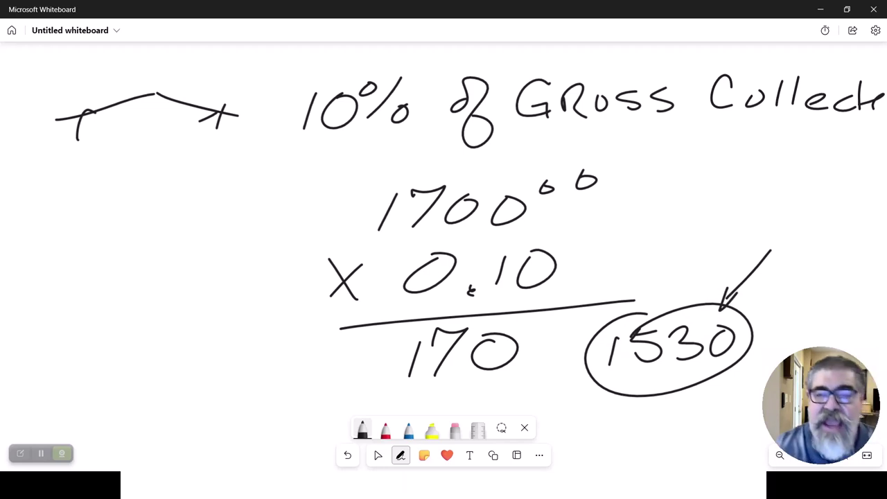
{"action": "mouse_move", "coordinate": [618, 325]}
{"action": "left_mouse_down"}
{"action": "mouse_move", "coordinate": [599, 332]}
{"action": "mouse_move", "coordinate": [601, 345]}
{"action": "left_mouse_up"}
{"action": "mouse_move", "coordinate": [405, 324]}
{"action": "left_mouse_down"}
{"action": "mouse_move", "coordinate": [378, 343]}
{"action": "mouse_move", "coordinate": [392, 360]}
{"action": "left_mouse_up"}
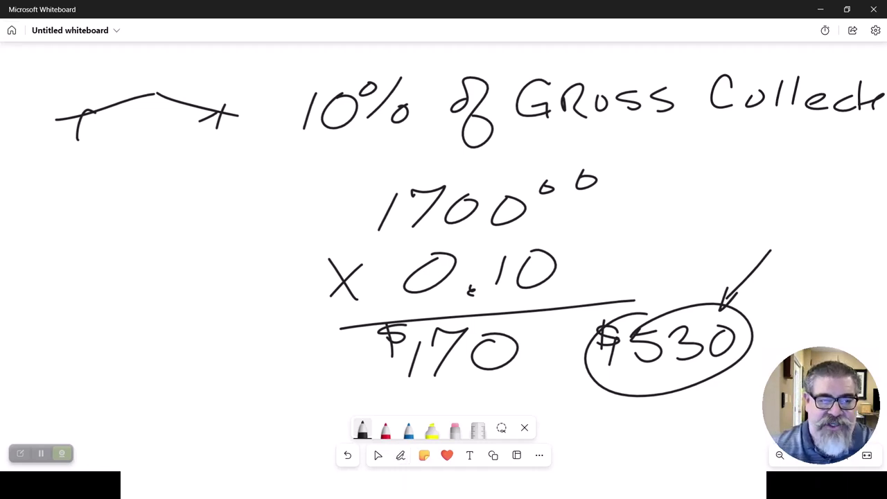
Step: Handwrite '4% of GRC' in red ink at the board's left
{"action": "scroll", "coordinate": [443, 256], "scroll_direction": "left", "scroll_amount": 10}
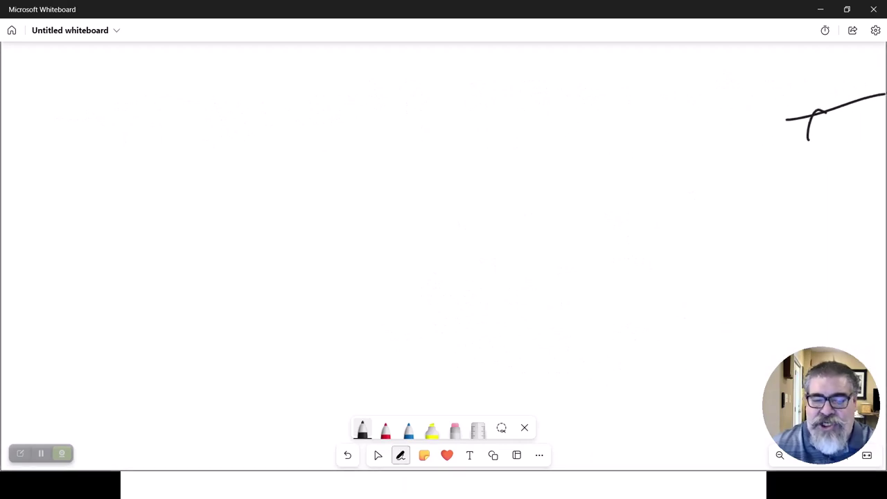
{"action": "left_click", "coordinate": [385, 429]}
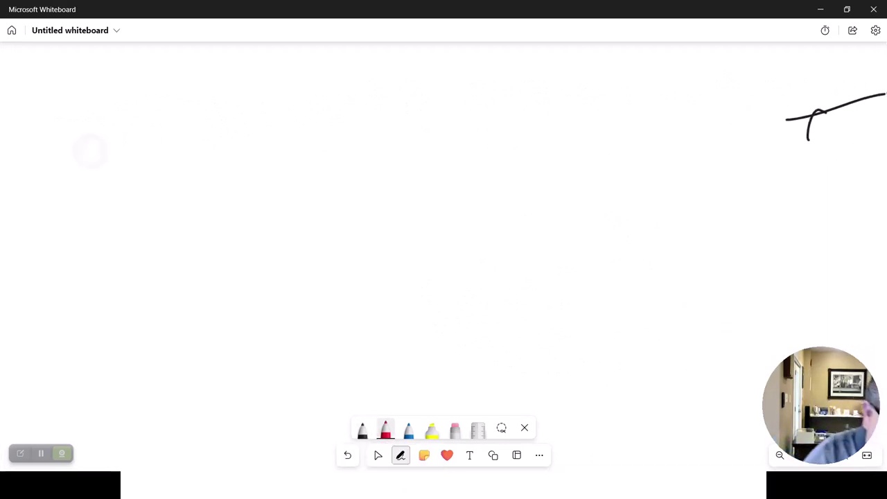
{"action": "left_click_drag", "start_coordinate": [57, 183], "coordinate": [88, 148]}
{"action": "mouse_move", "coordinate": [69, 171]}
{"action": "left_mouse_down"}
{"action": "mouse_move", "coordinate": [93, 163]}
{"action": "mouse_move", "coordinate": [91, 203]}
{"action": "left_mouse_up"}
{"action": "left_click_drag", "start_coordinate": [100, 140], "coordinate": [108, 150]}
{"action": "mouse_move", "coordinate": [126, 127]}
{"action": "left_mouse_down"}
{"action": "mouse_move", "coordinate": [108, 188]}
{"action": "mouse_move", "coordinate": [128, 183]}
{"action": "mouse_move", "coordinate": [136, 168]}
{"action": "left_mouse_up"}
{"action": "mouse_move", "coordinate": [185, 153]}
{"action": "left_mouse_down"}
{"action": "mouse_move", "coordinate": [206, 129]}
{"action": "mouse_move", "coordinate": [221, 166]}
{"action": "left_mouse_up"}
{"action": "mouse_move", "coordinate": [289, 123]}
{"action": "left_mouse_down"}
{"action": "mouse_move", "coordinate": [284, 155]}
{"action": "mouse_move", "coordinate": [312, 159]}
{"action": "left_mouse_up"}
{"action": "mouse_move", "coordinate": [309, 118]}
{"action": "left_mouse_down"}
{"action": "mouse_move", "coordinate": [325, 122]}
{"action": "mouse_move", "coordinate": [345, 158]}
{"action": "left_mouse_up"}
{"action": "left_click_drag", "start_coordinate": [371, 123], "coordinate": [388, 148]}
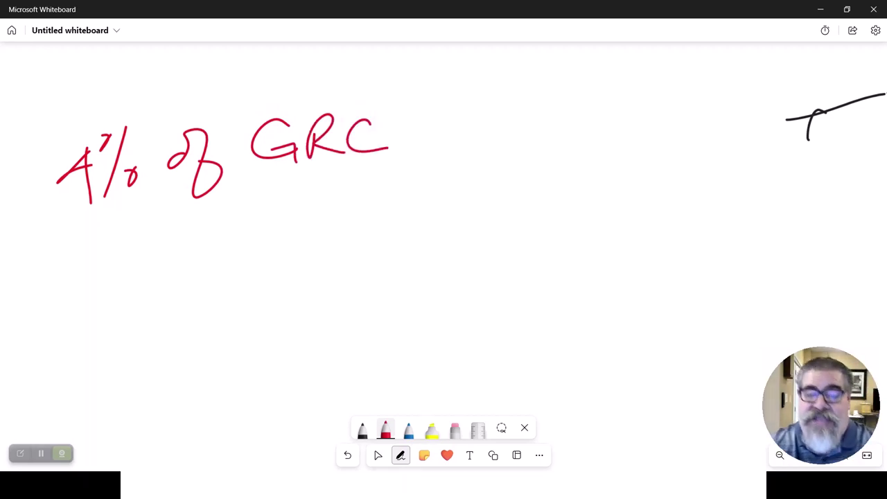
Step: Stack the figures 1,500, 2,400 and 1,600 in a column beside the heading
{"action": "mouse_move", "coordinate": [486, 111]}
{"action": "left_mouse_down"}
{"action": "mouse_move", "coordinate": [479, 103]}
{"action": "mouse_move", "coordinate": [474, 131]}
{"action": "mouse_move", "coordinate": [494, 147]}
{"action": "mouse_move", "coordinate": [550, 97]}
{"action": "left_mouse_up"}
{"action": "mouse_move", "coordinate": [555, 97]}
{"action": "left_mouse_down"}
{"action": "mouse_move", "coordinate": [539, 112]}
{"action": "mouse_move", "coordinate": [556, 98]}
{"action": "left_mouse_up"}
{"action": "mouse_move", "coordinate": [590, 92]}
{"action": "left_mouse_down"}
{"action": "mouse_move", "coordinate": [575, 111]}
{"action": "mouse_move", "coordinate": [590, 95]}
{"action": "left_mouse_up"}
{"action": "left_click_drag", "start_coordinate": [469, 173], "coordinate": [499, 185]}
{"action": "left_click_drag", "start_coordinate": [513, 183], "coordinate": [509, 204]}
{"action": "mouse_move", "coordinate": [531, 161]}
{"action": "left_mouse_down"}
{"action": "mouse_move", "coordinate": [525, 178]}
{"action": "mouse_move", "coordinate": [550, 175]}
{"action": "left_mouse_up"}
{"action": "mouse_move", "coordinate": [547, 155]}
{"action": "left_mouse_down"}
{"action": "mouse_move", "coordinate": [540, 187]}
{"action": "mouse_move", "coordinate": [567, 159]}
{"action": "mouse_move", "coordinate": [590, 159]}
{"action": "left_mouse_up"}
{"action": "left_click_drag", "start_coordinate": [484, 237], "coordinate": [485, 260]}
{"action": "left_click_drag", "start_coordinate": [506, 254], "coordinate": [503, 281]}
{"action": "mouse_move", "coordinate": [538, 218]}
{"action": "left_mouse_down"}
{"action": "mouse_move", "coordinate": [531, 249]}
{"action": "mouse_move", "coordinate": [531, 241]}
{"action": "left_mouse_up"}
{"action": "mouse_move", "coordinate": [569, 222]}
{"action": "left_mouse_down"}
{"action": "mouse_move", "coordinate": [575, 244]}
{"action": "mouse_move", "coordinate": [569, 223]}
{"action": "left_mouse_up"}
{"action": "left_click_drag", "start_coordinate": [602, 216], "coordinate": [606, 218]}
Step: Rule a total line under the column and write the sum 5,500
{"action": "mouse_move", "coordinate": [454, 288]}
{"action": "left_mouse_down"}
{"action": "mouse_move", "coordinate": [617, 261]}
{"action": "mouse_move", "coordinate": [627, 280]}
{"action": "mouse_move", "coordinate": [608, 274]}
{"action": "left_mouse_up"}
{"action": "left_click_drag", "start_coordinate": [587, 284], "coordinate": [583, 284]}
{"action": "left_click_drag", "start_coordinate": [534, 295], "coordinate": [534, 315]}
{"action": "left_click_drag", "start_coordinate": [540, 288], "coordinate": [560, 283]}
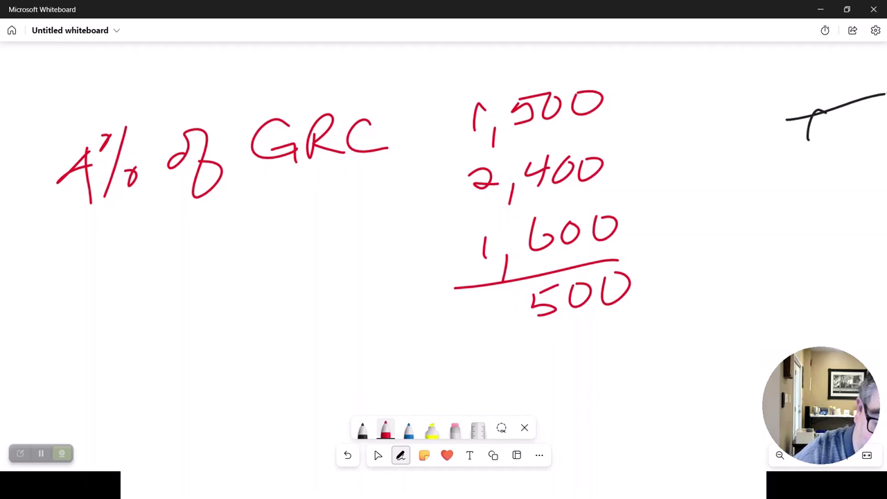
{"action": "mouse_move", "coordinate": [485, 298]}
{"action": "left_mouse_down"}
{"action": "mouse_move", "coordinate": [471, 317]}
{"action": "mouse_move", "coordinate": [483, 329]}
{"action": "left_mouse_up"}
{"action": "left_click_drag", "start_coordinate": [473, 299], "coordinate": [503, 287]}
{"action": "left_click_drag", "start_coordinate": [506, 328], "coordinate": [508, 343]}
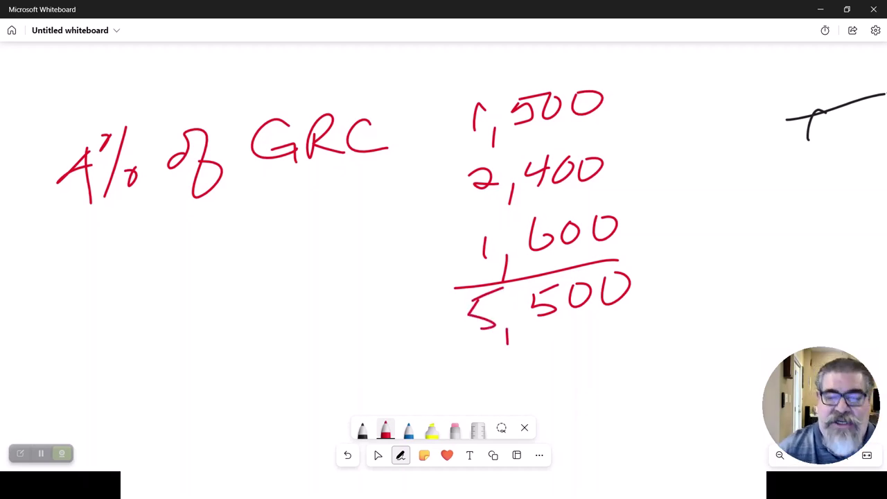
Step: Multiply 5,500 by 0.04, rule a line, and write the product 220.00 below
{"action": "mouse_move", "coordinate": [459, 350]}
{"action": "left_mouse_down"}
{"action": "mouse_move", "coordinate": [431, 379]}
{"action": "mouse_move", "coordinate": [450, 395]}
{"action": "left_mouse_up"}
{"action": "left_click_drag", "start_coordinate": [547, 359], "coordinate": [644, 344]}
{"action": "left_click", "coordinate": [573, 372]}
{"action": "left_click_drag", "start_coordinate": [635, 326], "coordinate": [631, 364]}
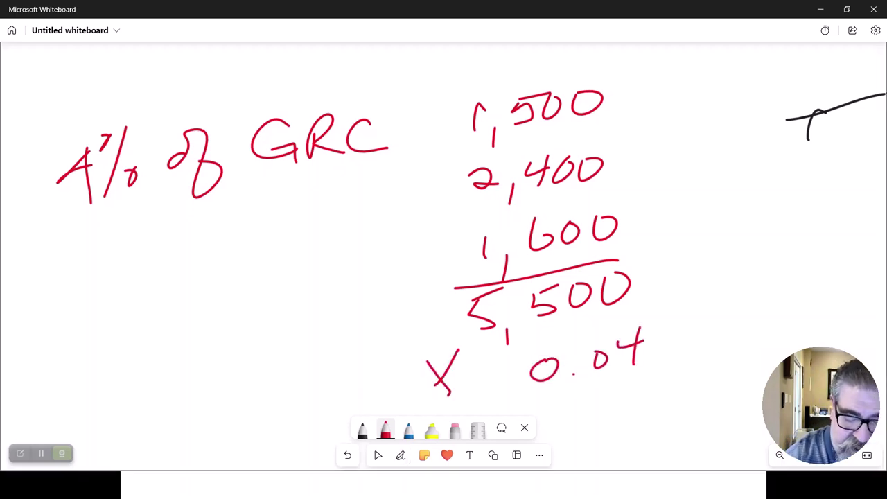
{"action": "scroll", "coordinate": [443, 256], "scroll_direction": "down", "scroll_amount": 3}
{"action": "left_click_drag", "start_coordinate": [481, 340], "coordinate": [656, 301]}
{"action": "mouse_move", "coordinate": [648, 331]}
{"action": "left_mouse_down"}
{"action": "mouse_move", "coordinate": [636, 350]}
{"action": "mouse_move", "coordinate": [654, 331]}
{"action": "left_mouse_up"}
{"action": "mouse_move", "coordinate": [603, 334]}
{"action": "left_mouse_down"}
{"action": "mouse_move", "coordinate": [595, 354]}
{"action": "mouse_move", "coordinate": [613, 336]}
{"action": "left_mouse_up"}
{"action": "left_click_drag", "start_coordinate": [565, 338], "coordinate": [567, 360]}
{"action": "mouse_move", "coordinate": [471, 352]}
{"action": "left_mouse_down"}
{"action": "mouse_move", "coordinate": [493, 355]}
{"action": "mouse_move", "coordinate": [497, 376]}
{"action": "left_mouse_up"}
{"action": "mouse_move", "coordinate": [512, 345]}
{"action": "left_mouse_down"}
{"action": "mouse_move", "coordinate": [533, 360]}
{"action": "mouse_move", "coordinate": [508, 380]}
{"action": "left_mouse_up"}
{"action": "left_click_drag", "start_coordinate": [626, 360], "coordinate": [629, 365]}
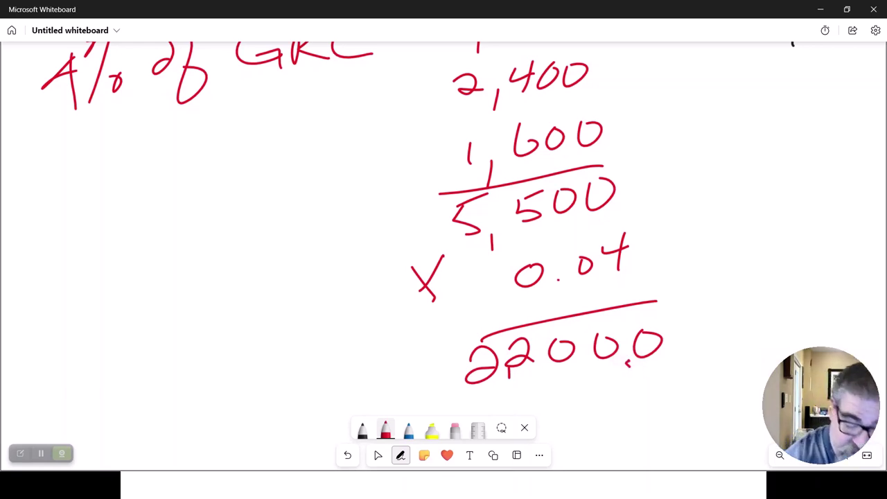
{"action": "mouse_move", "coordinate": [680, 342]}
{"action": "left_mouse_down"}
{"action": "mouse_move", "coordinate": [678, 352]}
{"action": "mouse_move", "coordinate": [636, 367]}
{"action": "mouse_move", "coordinate": [579, 358]}
{"action": "mouse_move", "coordinate": [585, 365]}
{"action": "left_mouse_up"}
Step: Use the eraser, then draw a red curly brace beside 1,500 and 2,400 and pan to blank canvas
{"action": "left_click", "coordinate": [455, 428]}
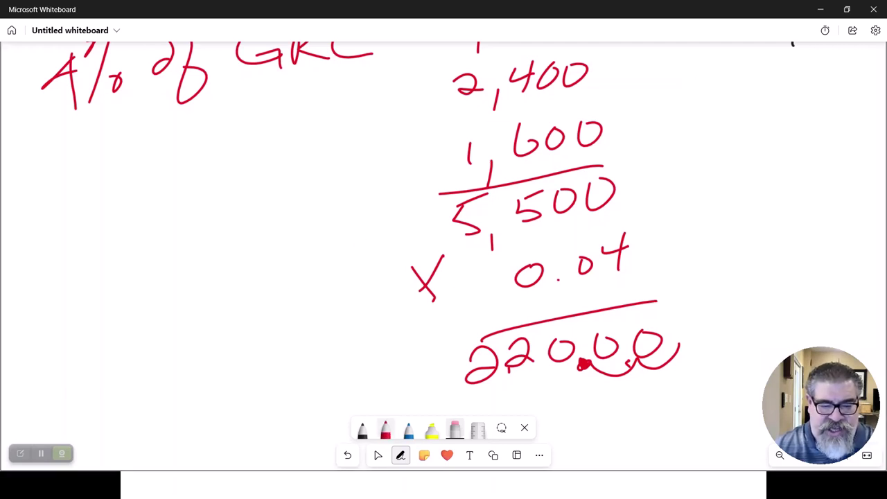
{"action": "left_click", "coordinate": [386, 430]}
{"action": "scroll", "coordinate": [443, 256], "scroll_direction": "up", "scroll_amount": 1}
{"action": "scroll", "coordinate": [444, 256], "scroll_direction": "right", "scroll_amount": 1}
{"action": "scroll", "coordinate": [443, 256], "scroll_direction": "up", "scroll_amount": 1}
{"action": "scroll", "coordinate": [443, 257], "scroll_direction": "right", "scroll_amount": 1}
{"action": "mouse_move", "coordinate": [545, 68]}
{"action": "left_mouse_down"}
{"action": "mouse_move", "coordinate": [560, 122]}
{"action": "mouse_move", "coordinate": [559, 199]}
{"action": "left_mouse_up"}
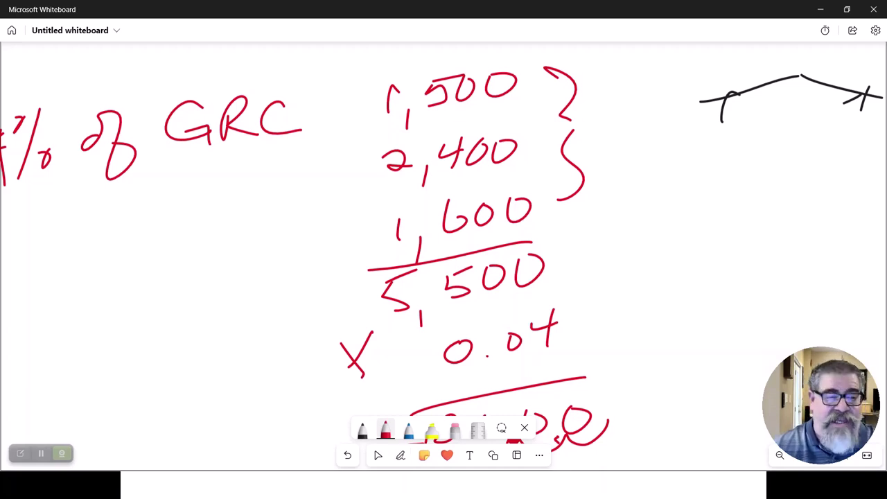
{"action": "scroll", "coordinate": [443, 256], "scroll_direction": "left", "scroll_amount": 10}
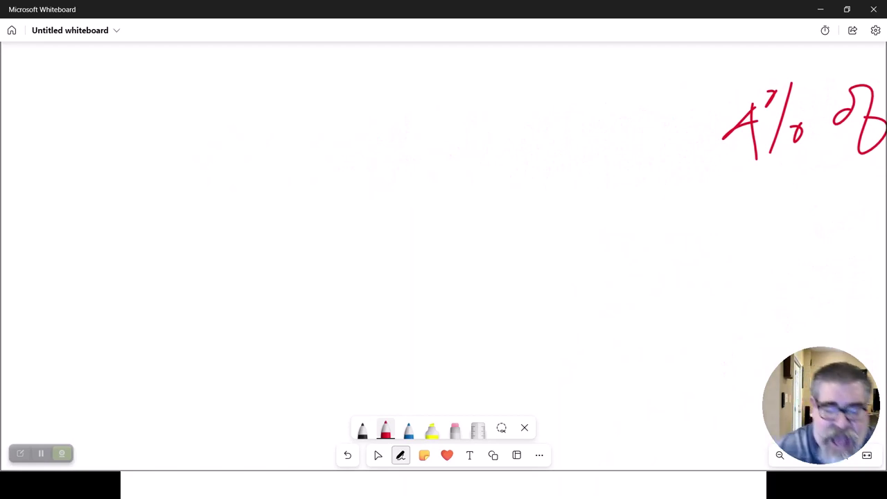
Step: Handwrite the heading 'Rental Rate' in black ink at the top left
{"action": "left_click", "coordinate": [362, 430]}
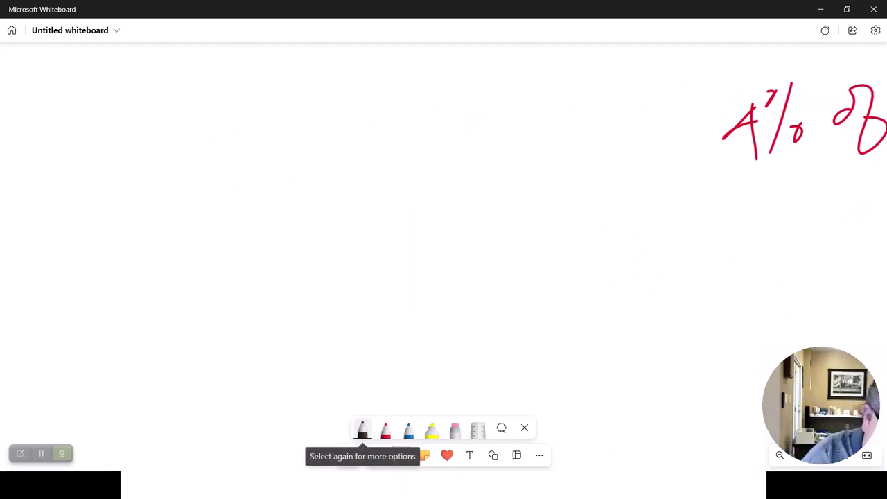
{"action": "mouse_move", "coordinate": [97, 99]}
{"action": "left_mouse_down"}
{"action": "mouse_move", "coordinate": [99, 135]}
{"action": "mouse_move", "coordinate": [107, 116]}
{"action": "left_mouse_up"}
{"action": "mouse_move", "coordinate": [135, 96]}
{"action": "left_mouse_down"}
{"action": "mouse_move", "coordinate": [138, 131]}
{"action": "mouse_move", "coordinate": [164, 128]}
{"action": "mouse_move", "coordinate": [160, 117]}
{"action": "left_mouse_up"}
{"action": "mouse_move", "coordinate": [166, 104]}
{"action": "left_mouse_down"}
{"action": "mouse_move", "coordinate": [182, 104]}
{"action": "mouse_move", "coordinate": [200, 125]}
{"action": "left_mouse_up"}
{"action": "mouse_move", "coordinate": [217, 81]}
{"action": "left_mouse_down"}
{"action": "mouse_move", "coordinate": [218, 123]}
{"action": "mouse_move", "coordinate": [234, 104]}
{"action": "left_mouse_up"}
{"action": "mouse_move", "coordinate": [255, 101]}
{"action": "left_mouse_down"}
{"action": "mouse_move", "coordinate": [239, 116]}
{"action": "mouse_move", "coordinate": [258, 118]}
{"action": "left_mouse_up"}
{"action": "left_click_drag", "start_coordinate": [271, 85], "coordinate": [274, 119]}
{"action": "mouse_move", "coordinate": [330, 81]}
{"action": "left_mouse_down"}
{"action": "mouse_move", "coordinate": [322, 111]}
{"action": "mouse_move", "coordinate": [326, 98]}
{"action": "mouse_move", "coordinate": [357, 117]}
{"action": "left_mouse_up"}
{"action": "mouse_move", "coordinate": [385, 96]}
{"action": "left_mouse_down"}
{"action": "mouse_move", "coordinate": [366, 104]}
{"action": "mouse_move", "coordinate": [407, 116]}
{"action": "left_mouse_up"}
{"action": "mouse_move", "coordinate": [391, 92]}
{"action": "left_mouse_down"}
{"action": "mouse_move", "coordinate": [424, 89]}
{"action": "mouse_move", "coordinate": [443, 112]}
{"action": "mouse_move", "coordinate": [444, 103]}
{"action": "left_mouse_up"}
{"action": "left_click_drag", "start_coordinate": [429, 90], "coordinate": [448, 88]}
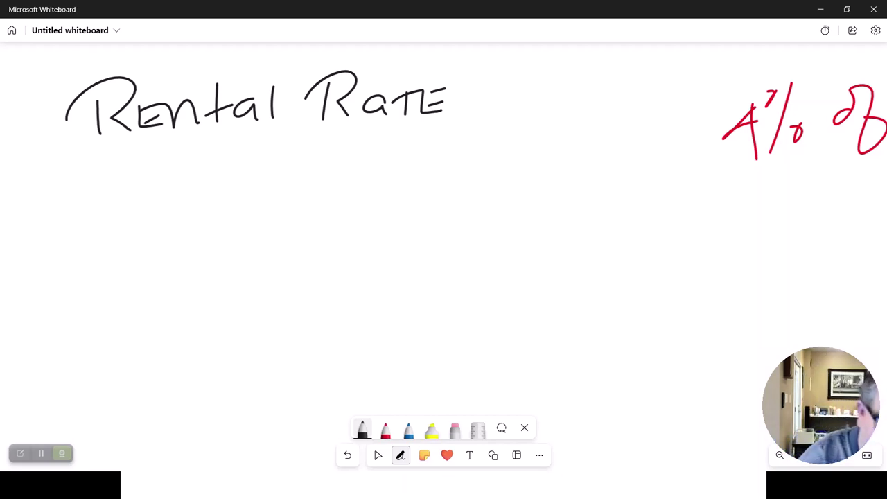
Step: Write '$/ft' beneath the Rental Rate heading
{"action": "mouse_move", "coordinate": [242, 162]}
{"action": "left_mouse_down"}
{"action": "mouse_move", "coordinate": [211, 164]}
{"action": "mouse_move", "coordinate": [206, 185]}
{"action": "mouse_move", "coordinate": [235, 187]}
{"action": "left_mouse_up"}
{"action": "left_click_drag", "start_coordinate": [291, 161], "coordinate": [233, 235]}
{"action": "mouse_move", "coordinate": [289, 199]}
{"action": "left_mouse_down"}
{"action": "mouse_move", "coordinate": [313, 220]}
{"action": "mouse_move", "coordinate": [288, 201]}
{"action": "mouse_move", "coordinate": [299, 213]}
{"action": "mouse_move", "coordinate": [292, 240]}
{"action": "left_mouse_up"}
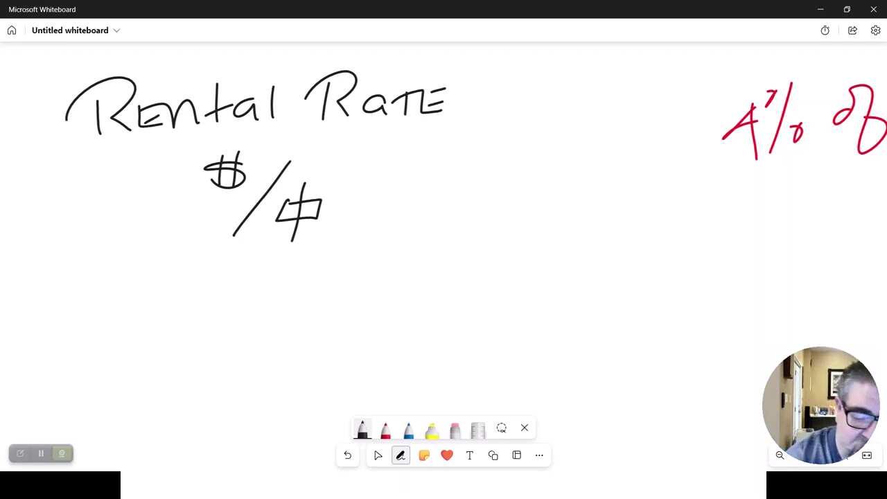
Step: Write '$12/ft v $14/ft' in black beside the $/ft note
{"action": "mouse_move", "coordinate": [424, 154]}
{"action": "left_mouse_down"}
{"action": "mouse_move", "coordinate": [415, 186]}
{"action": "mouse_move", "coordinate": [468, 179]}
{"action": "left_mouse_up"}
{"action": "mouse_move", "coordinate": [409, 144]}
{"action": "left_mouse_down"}
{"action": "mouse_move", "coordinate": [394, 148]}
{"action": "mouse_move", "coordinate": [392, 161]}
{"action": "left_mouse_up"}
{"action": "left_click_drag", "start_coordinate": [402, 141], "coordinate": [400, 163]}
{"action": "mouse_move", "coordinate": [496, 140]}
{"action": "left_mouse_down"}
{"action": "mouse_move", "coordinate": [461, 195]}
{"action": "mouse_move", "coordinate": [529, 166]}
{"action": "left_mouse_up"}
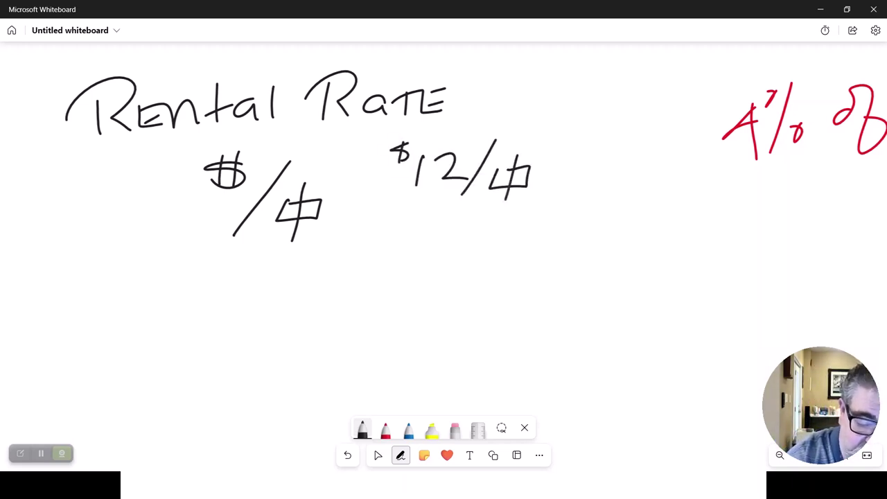
{"action": "left_click_drag", "start_coordinate": [440, 220], "coordinate": [458, 216]}
{"action": "mouse_move", "coordinate": [414, 269]}
{"action": "left_mouse_down"}
{"action": "mouse_move", "coordinate": [411, 296]}
{"action": "mouse_move", "coordinate": [443, 277]}
{"action": "left_mouse_up"}
{"action": "left_click_drag", "start_coordinate": [437, 261], "coordinate": [434, 296]}
{"action": "mouse_move", "coordinate": [405, 260]}
{"action": "left_mouse_down"}
{"action": "mouse_move", "coordinate": [379, 274]}
{"action": "mouse_move", "coordinate": [388, 281]}
{"action": "left_mouse_up"}
{"action": "mouse_move", "coordinate": [488, 264]}
{"action": "left_mouse_down"}
{"action": "mouse_move", "coordinate": [439, 312]}
{"action": "mouse_move", "coordinate": [506, 313]}
{"action": "mouse_move", "coordinate": [468, 288]}
{"action": "mouse_move", "coordinate": [486, 322]}
{"action": "left_mouse_up"}
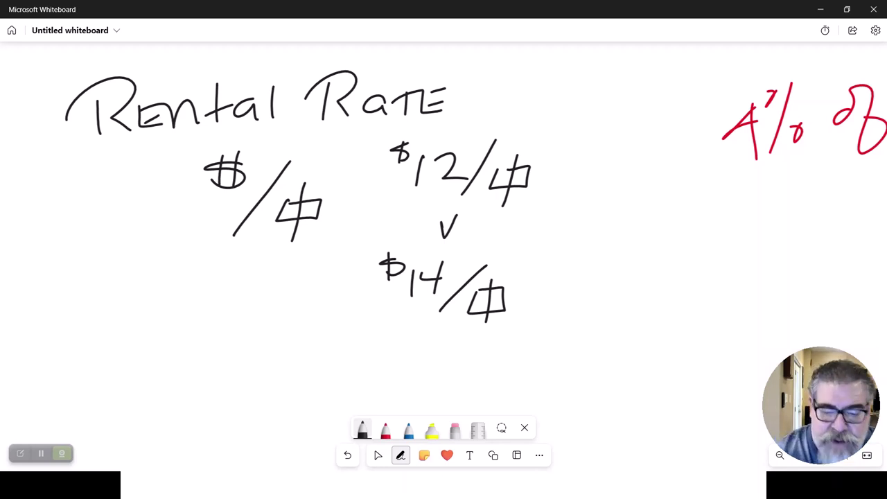
Step: Draw a curly brace to the right of both rates and label it 'Annual'
{"action": "mouse_move", "coordinate": [532, 154]}
{"action": "left_mouse_down"}
{"action": "mouse_move", "coordinate": [545, 157]}
{"action": "mouse_move", "coordinate": [548, 252]}
{"action": "mouse_move", "coordinate": [516, 306]}
{"action": "left_mouse_up"}
{"action": "mouse_move", "coordinate": [567, 239]}
{"action": "left_mouse_down"}
{"action": "mouse_move", "coordinate": [588, 238]}
{"action": "mouse_move", "coordinate": [584, 229]}
{"action": "left_mouse_up"}
{"action": "mouse_move", "coordinate": [596, 239]}
{"action": "left_mouse_down"}
{"action": "mouse_move", "coordinate": [600, 220]}
{"action": "mouse_move", "coordinate": [615, 238]}
{"action": "mouse_move", "coordinate": [647, 237]}
{"action": "left_mouse_up"}
{"action": "left_click_drag", "start_coordinate": [655, 217], "coordinate": [672, 234]}
{"action": "mouse_move", "coordinate": [675, 217]}
{"action": "left_mouse_down"}
{"action": "mouse_move", "coordinate": [694, 219]}
{"action": "mouse_move", "coordinate": [701, 236]}
{"action": "left_mouse_up"}
{"action": "left_click_drag", "start_coordinate": [712, 200], "coordinate": [725, 231]}
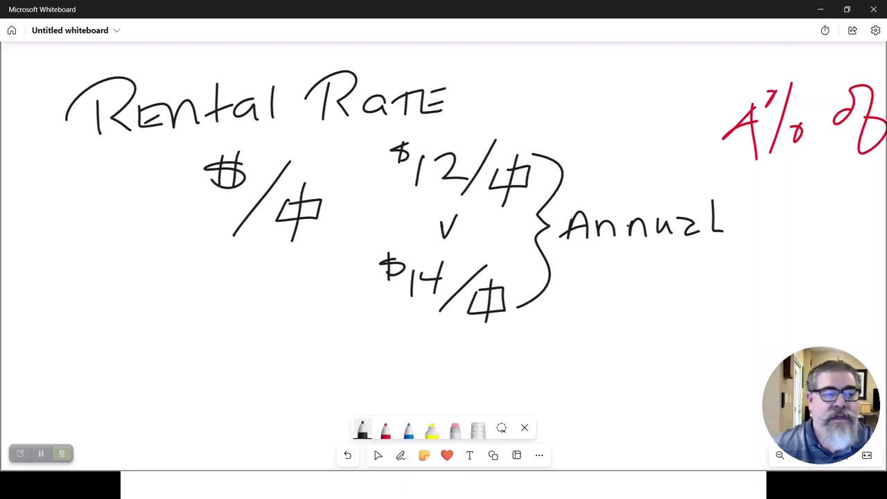
Step: On blank canvas, sketch the leased space as a rectangle labelled 25' and 40'
{"action": "scroll", "coordinate": [443, 235], "scroll_direction": "left", "scroll_amount": 15}
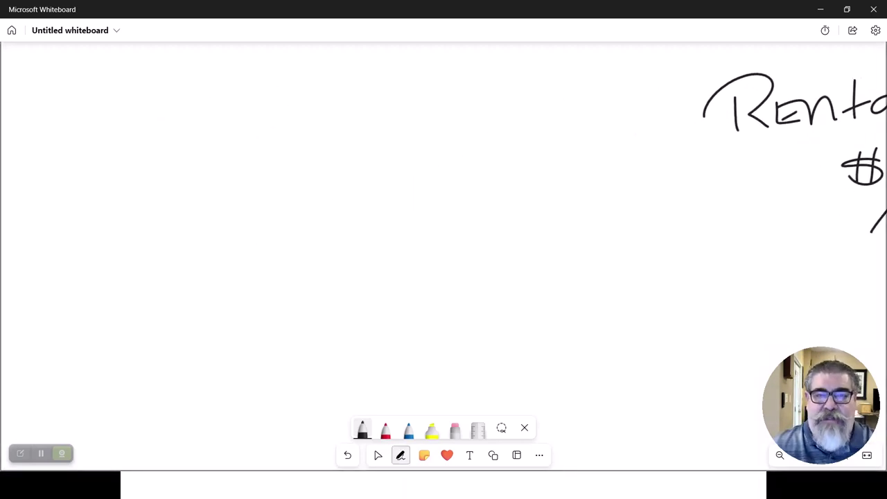
{"action": "left_click_drag", "start_coordinate": [119, 94], "coordinate": [121, 99]}
{"action": "mouse_move", "coordinate": [116, 88]}
{"action": "left_mouse_down"}
{"action": "mouse_move", "coordinate": [113, 211]}
{"action": "mouse_move", "coordinate": [316, 71]}
{"action": "mouse_move", "coordinate": [311, 187]}
{"action": "mouse_move", "coordinate": [240, 242]}
{"action": "mouse_move", "coordinate": [109, 245]}
{"action": "mouse_move", "coordinate": [122, 83]}
{"action": "left_mouse_up"}
{"action": "left_click_drag", "start_coordinate": [113, 162], "coordinate": [109, 227]}
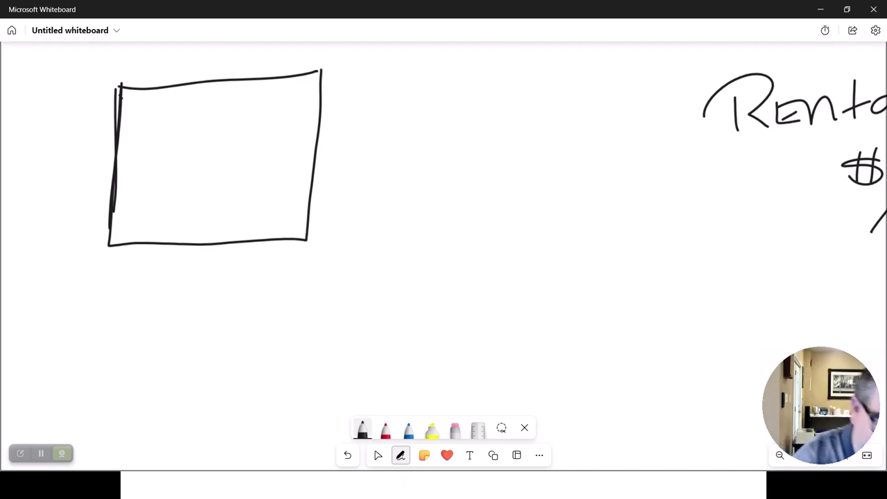
{"action": "left_click_drag", "start_coordinate": [331, 135], "coordinate": [362, 159]}
{"action": "left_click_drag", "start_coordinate": [377, 129], "coordinate": [378, 159]}
{"action": "left_click_drag", "start_coordinate": [379, 129], "coordinate": [422, 121]}
{"action": "mouse_move", "coordinate": [194, 254]}
{"action": "left_mouse_down"}
{"action": "mouse_move", "coordinate": [185, 296]}
{"action": "mouse_move", "coordinate": [211, 262]}
{"action": "mouse_move", "coordinate": [240, 254]}
{"action": "left_mouse_up"}
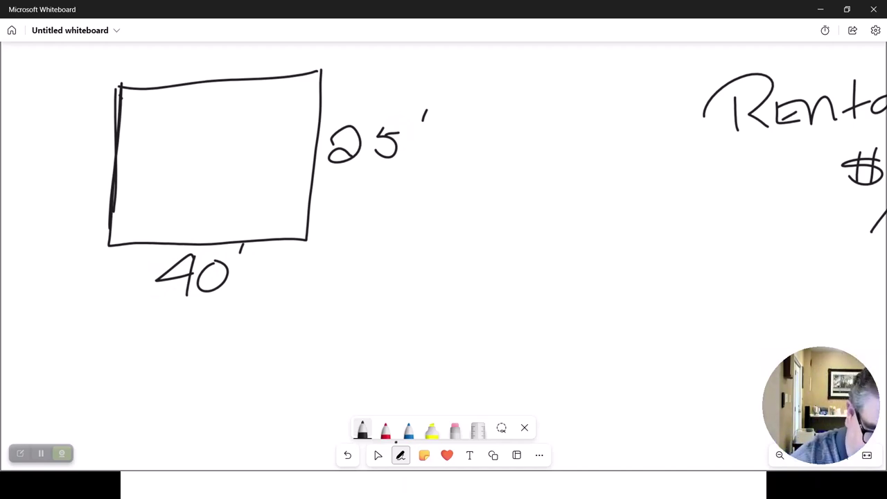
Step: Add end-capped dimension lines for the 25' side and the 40' bottom
{"action": "left_click_drag", "start_coordinate": [347, 254], "coordinate": [352, 185]}
{"action": "left_click_drag", "start_coordinate": [354, 86], "coordinate": [353, 121]}
{"action": "left_click_drag", "start_coordinate": [319, 269], "coordinate": [373, 254]}
{"action": "left_click_drag", "start_coordinate": [327, 100], "coordinate": [370, 92]}
{"action": "left_click_drag", "start_coordinate": [294, 265], "coordinate": [294, 298]}
{"action": "left_click_drag", "start_coordinate": [213, 280], "coordinate": [293, 277]}
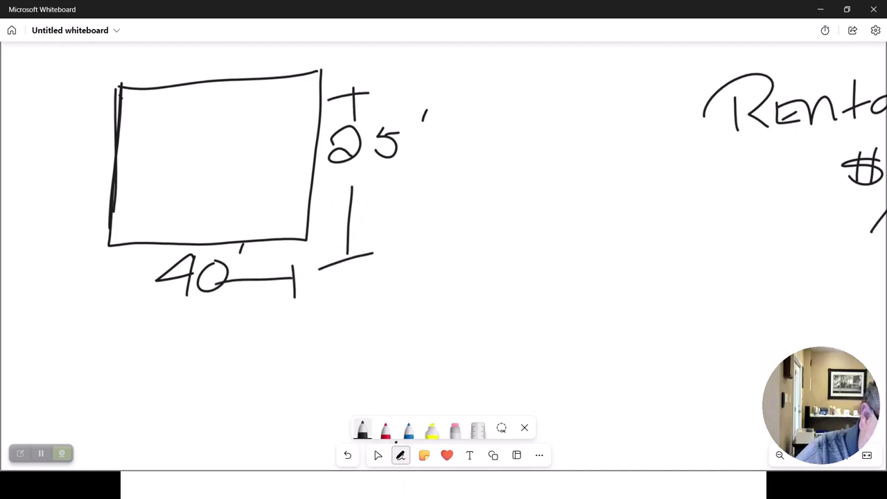
{"action": "left_click_drag", "start_coordinate": [157, 278], "coordinate": [124, 275]}
{"action": "left_click_drag", "start_coordinate": [115, 244], "coordinate": [102, 315]}
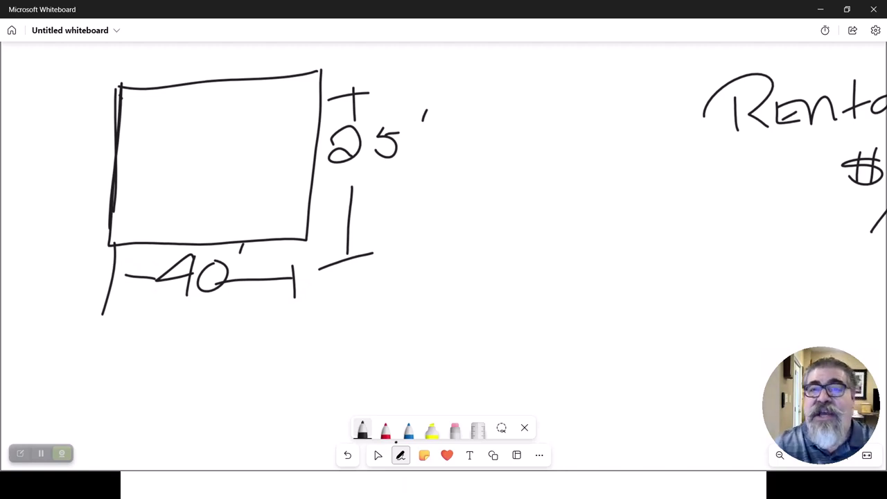
Step: Write the area calculation 25 × 40 = 1,000 ft² beside the sketch
{"action": "mouse_move", "coordinate": [443, 179]}
{"action": "left_mouse_down"}
{"action": "mouse_move", "coordinate": [451, 200]}
{"action": "mouse_move", "coordinate": [500, 200]}
{"action": "left_mouse_up"}
{"action": "left_click_drag", "start_coordinate": [499, 170], "coordinate": [531, 155]}
{"action": "mouse_move", "coordinate": [455, 240]}
{"action": "left_mouse_down"}
{"action": "mouse_move", "coordinate": [440, 258]}
{"action": "mouse_move", "coordinate": [453, 258]}
{"action": "left_mouse_up"}
{"action": "mouse_move", "coordinate": [478, 223]}
{"action": "left_mouse_down"}
{"action": "mouse_move", "coordinate": [468, 240]}
{"action": "mouse_move", "coordinate": [490, 235]}
{"action": "left_mouse_up"}
{"action": "left_click_drag", "start_coordinate": [488, 221], "coordinate": [484, 257]}
{"action": "left_click_drag", "start_coordinate": [516, 229], "coordinate": [524, 230]}
{"action": "left_click_drag", "start_coordinate": [448, 276], "coordinate": [545, 260]}
{"action": "left_click_drag", "start_coordinate": [441, 297], "coordinate": [441, 323]}
{"action": "left_click_drag", "start_coordinate": [457, 330], "coordinate": [455, 344]}
{"action": "mouse_move", "coordinate": [482, 301]}
{"action": "left_mouse_down"}
{"action": "mouse_move", "coordinate": [539, 294]}
{"action": "mouse_move", "coordinate": [602, 302]}
{"action": "left_mouse_up"}
{"action": "left_click_drag", "start_coordinate": [587, 271], "coordinate": [592, 323]}
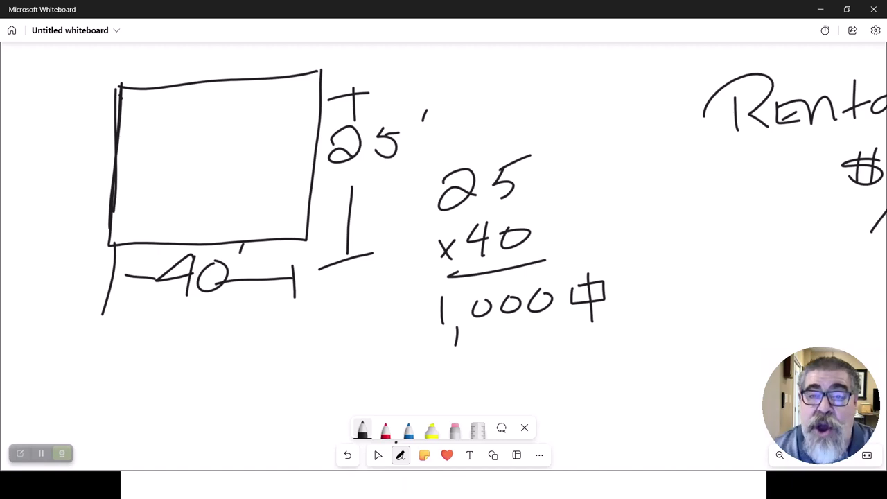
{"action": "left_click", "coordinate": [400, 455]}
{"action": "left_click_drag", "start_coordinate": [398, 444], "coordinate": [122, 420]}
Step: Draw a red line connecting the 1,000 sq ft area to the $12 rate
{"action": "left_click", "coordinate": [400, 454]}
{"action": "left_click", "coordinate": [385, 428]}
{"action": "mouse_move", "coordinate": [349, 251]}
{"action": "left_mouse_down"}
{"action": "mouse_move", "coordinate": [764, 160]}
{"action": "mouse_move", "coordinate": [817, 168]}
{"action": "left_mouse_up"}
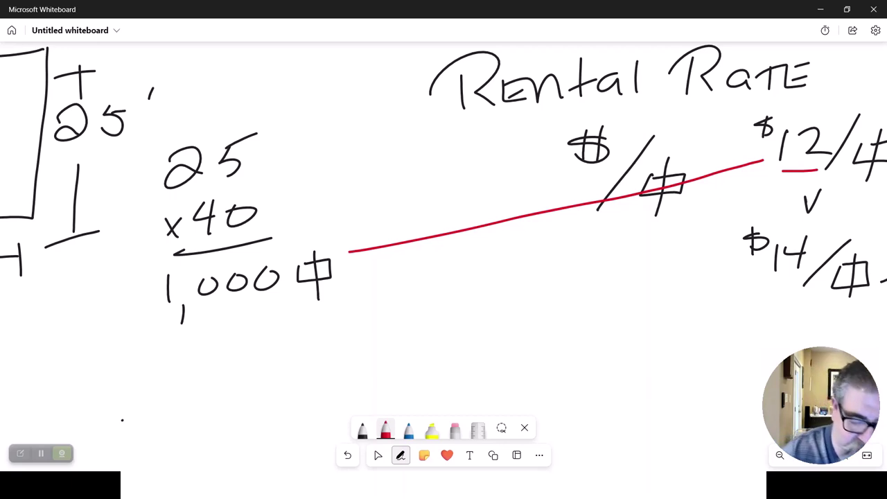
Step: In black, write '$12/ft × 1,000 ft' below the red line
{"action": "left_click", "coordinate": [362, 430]}
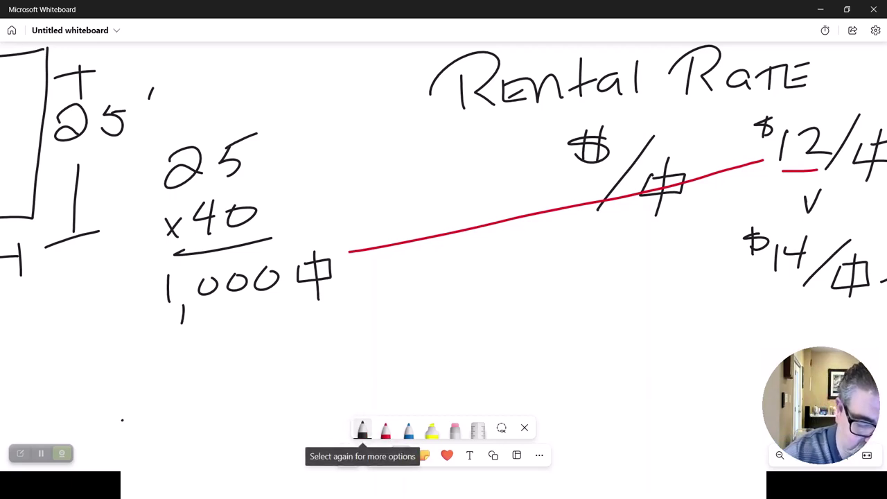
{"action": "mouse_move", "coordinate": [368, 304]}
{"action": "left_mouse_down"}
{"action": "mouse_move", "coordinate": [393, 303]}
{"action": "mouse_move", "coordinate": [369, 318]}
{"action": "left_mouse_up"}
{"action": "left_click_drag", "start_coordinate": [381, 299], "coordinate": [379, 334]}
{"action": "mouse_move", "coordinate": [417, 309]}
{"action": "left_mouse_down"}
{"action": "mouse_move", "coordinate": [409, 333]}
{"action": "mouse_move", "coordinate": [447, 332]}
{"action": "left_mouse_up"}
{"action": "mouse_move", "coordinate": [483, 297]}
{"action": "left_mouse_down"}
{"action": "mouse_move", "coordinate": [441, 348]}
{"action": "mouse_move", "coordinate": [501, 345]}
{"action": "mouse_move", "coordinate": [470, 328]}
{"action": "mouse_move", "coordinate": [484, 369]}
{"action": "left_mouse_up"}
{"action": "mouse_move", "coordinate": [533, 316]}
{"action": "left_mouse_down"}
{"action": "mouse_move", "coordinate": [546, 328]}
{"action": "mouse_move", "coordinate": [530, 339]}
{"action": "left_mouse_up"}
{"action": "mouse_move", "coordinate": [574, 298]}
{"action": "left_mouse_down"}
{"action": "mouse_move", "coordinate": [568, 335]}
{"action": "mouse_move", "coordinate": [580, 351]}
{"action": "left_mouse_up"}
{"action": "mouse_move", "coordinate": [597, 307]}
{"action": "left_mouse_down"}
{"action": "mouse_move", "coordinate": [593, 329]}
{"action": "mouse_move", "coordinate": [598, 308]}
{"action": "left_mouse_up"}
{"action": "mouse_move", "coordinate": [620, 306]}
{"action": "left_mouse_down"}
{"action": "mouse_move", "coordinate": [615, 320]}
{"action": "mouse_move", "coordinate": [622, 306]}
{"action": "left_mouse_up"}
{"action": "mouse_move", "coordinate": [640, 305]}
{"action": "left_mouse_down"}
{"action": "mouse_move", "coordinate": [668, 323]}
{"action": "mouse_move", "coordinate": [669, 303]}
{"action": "mouse_move", "coordinate": [683, 327]}
{"action": "left_mouse_up"}
Step: Complete the calculation with '= $12,000' underneath
{"action": "left_click_drag", "start_coordinate": [527, 390], "coordinate": [557, 384]}
{"action": "left_click_drag", "start_coordinate": [529, 396], "coordinate": [556, 392]}
{"action": "mouse_move", "coordinate": [593, 374]}
{"action": "left_mouse_down"}
{"action": "mouse_move", "coordinate": [565, 370]}
{"action": "mouse_move", "coordinate": [569, 382]}
{"action": "left_mouse_up"}
{"action": "mouse_move", "coordinate": [563, 363]}
{"action": "left_mouse_down"}
{"action": "mouse_move", "coordinate": [563, 386]}
{"action": "mouse_move", "coordinate": [604, 406]}
{"action": "left_mouse_up"}
{"action": "left_click_drag", "start_coordinate": [612, 374], "coordinate": [647, 414]}
{"action": "mouse_move", "coordinate": [667, 374]}
{"action": "left_mouse_down"}
{"action": "mouse_move", "coordinate": [657, 385]}
{"action": "mouse_move", "coordinate": [664, 391]}
{"action": "left_mouse_up"}
{"action": "mouse_move", "coordinate": [694, 370]}
{"action": "left_mouse_down"}
{"action": "mouse_move", "coordinate": [685, 382]}
{"action": "mouse_move", "coordinate": [697, 379]}
{"action": "left_mouse_up"}
{"action": "mouse_move", "coordinate": [715, 369]}
{"action": "left_mouse_down"}
{"action": "mouse_move", "coordinate": [711, 385]}
{"action": "mouse_move", "coordinate": [718, 369]}
{"action": "left_mouse_up"}
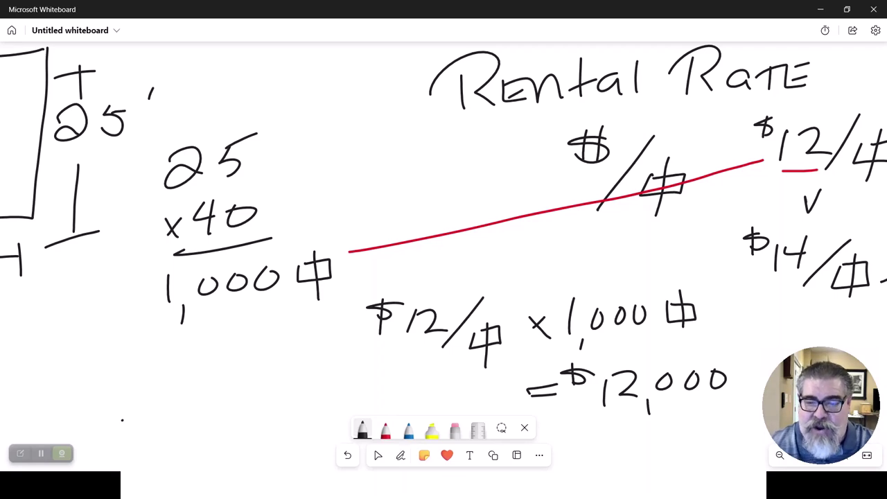
{"action": "left_click_drag", "start_coordinate": [485, 277], "coordinate": [283, 187]}
{"action": "left_click", "coordinate": [400, 455]}
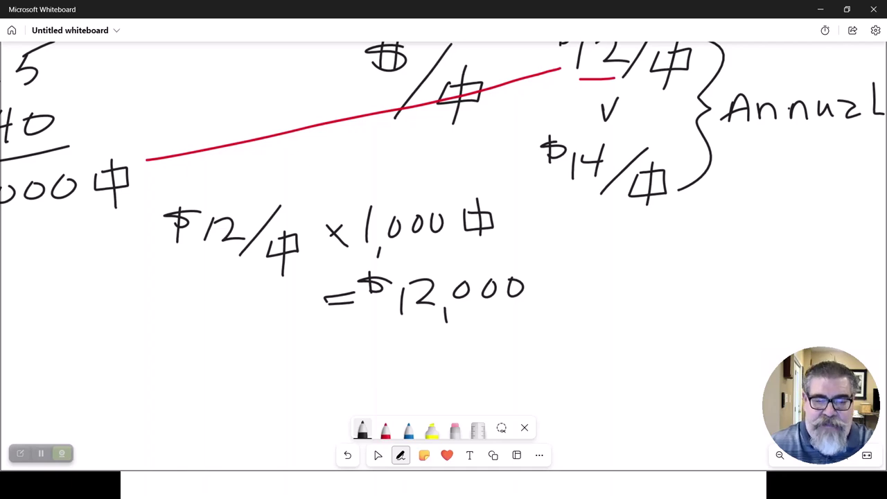
Step: Underline the 1,000 area figure, the $12/ft rate and its dollar sign
{"action": "scroll", "coordinate": [443, 249], "scroll_direction": "left", "scroll_amount": 3}
{"action": "left_click_drag", "start_coordinate": [41, 222], "coordinate": [156, 207]}
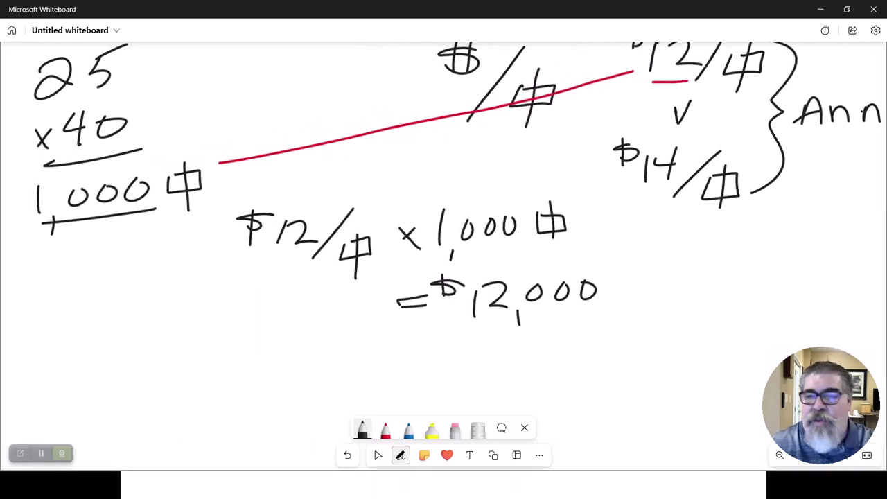
{"action": "left_click_drag", "start_coordinate": [654, 95], "coordinate": [760, 81]}
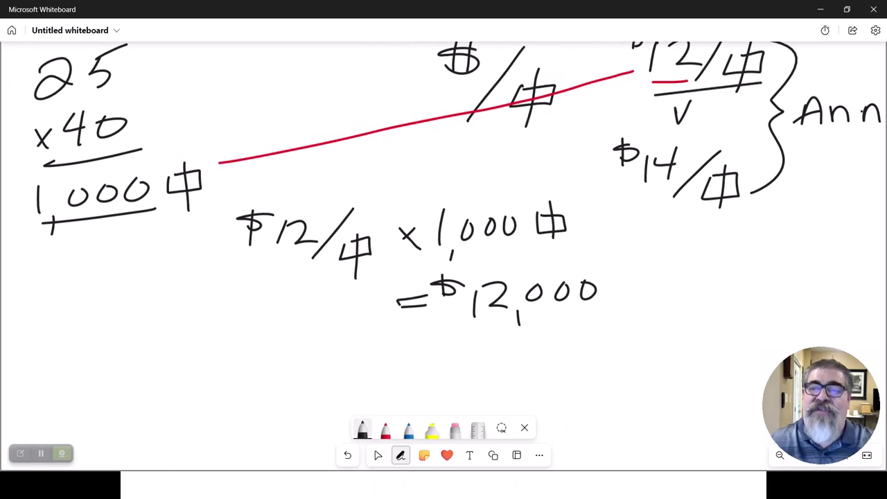
{"action": "left_click_drag", "start_coordinate": [251, 254], "coordinate": [262, 260]}
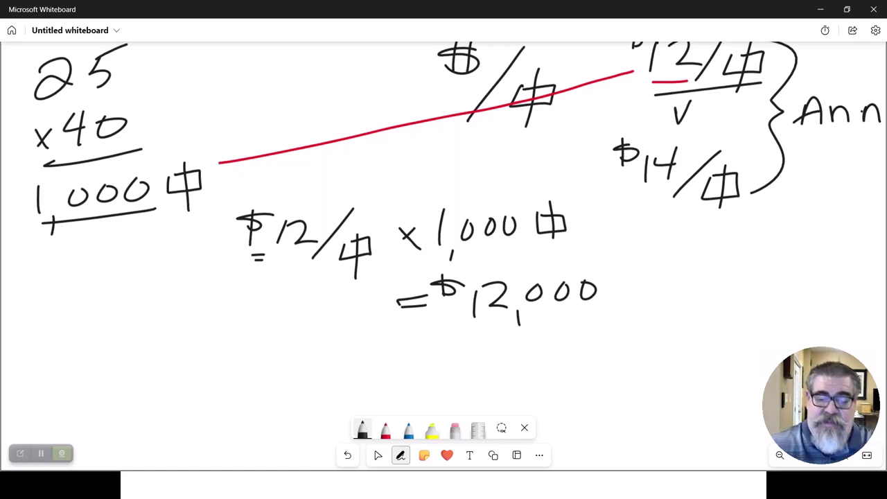
Step: In blue ink, write '/12 = $1000' beside $12,000 for the monthly rent
{"action": "left_click", "coordinate": [408, 429]}
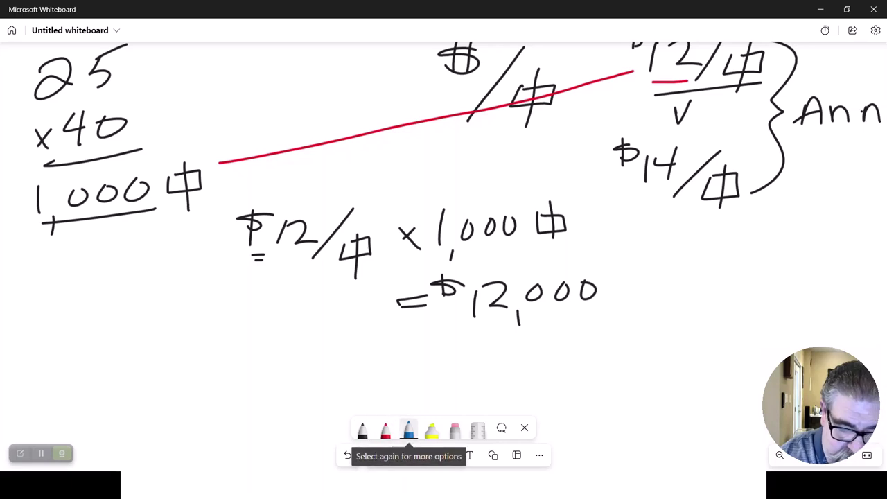
{"action": "left_click_drag", "start_coordinate": [529, 358], "coordinate": [645, 276]}
{"action": "mouse_move", "coordinate": [583, 330]}
{"action": "left_mouse_down"}
{"action": "mouse_move", "coordinate": [581, 351]}
{"action": "mouse_move", "coordinate": [631, 344]}
{"action": "left_mouse_up"}
{"action": "left_click_drag", "start_coordinate": [647, 314], "coordinate": [671, 312]}
{"action": "left_click_drag", "start_coordinate": [650, 323], "coordinate": [672, 321]}
{"action": "mouse_move", "coordinate": [703, 280]}
{"action": "left_mouse_down"}
{"action": "mouse_move", "coordinate": [727, 279]}
{"action": "mouse_move", "coordinate": [695, 299]}
{"action": "mouse_move", "coordinate": [707, 309]}
{"action": "left_mouse_up"}
{"action": "left_click_drag", "start_coordinate": [744, 289], "coordinate": [733, 328]}
{"action": "mouse_move", "coordinate": [758, 290]}
{"action": "left_mouse_down"}
{"action": "mouse_move", "coordinate": [750, 312]}
{"action": "mouse_move", "coordinate": [761, 291]}
{"action": "left_mouse_up"}
{"action": "mouse_move", "coordinate": [792, 289]}
{"action": "left_mouse_down"}
{"action": "mouse_move", "coordinate": [783, 318]}
{"action": "mouse_move", "coordinate": [796, 292]}
{"action": "left_mouse_up"}
{"action": "mouse_move", "coordinate": [819, 290]}
{"action": "left_mouse_down"}
{"action": "mouse_move", "coordinate": [807, 316]}
{"action": "mouse_move", "coordinate": [832, 293]}
{"action": "left_mouse_up"}
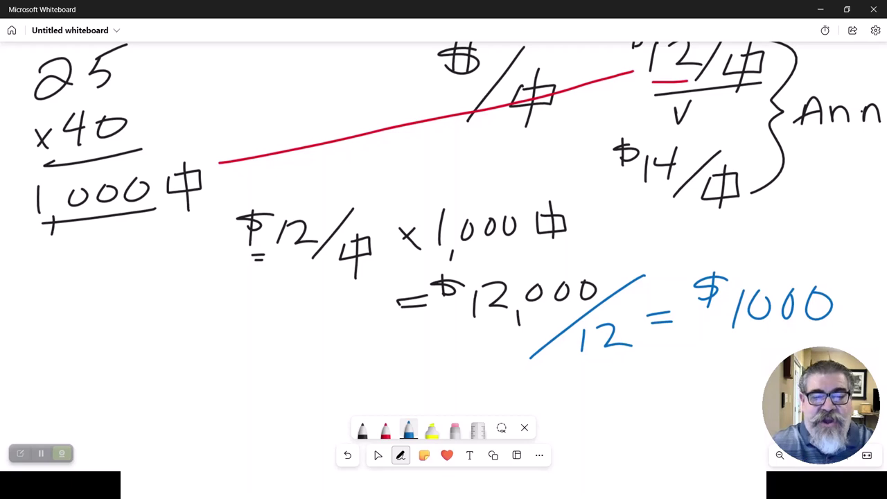
Step: Draw a short blue stroke from the red connector to the $12/ft × 1,000 ft calculation
{"action": "scroll", "coordinate": [443, 208], "scroll_direction": "down", "scroll_amount": 2}
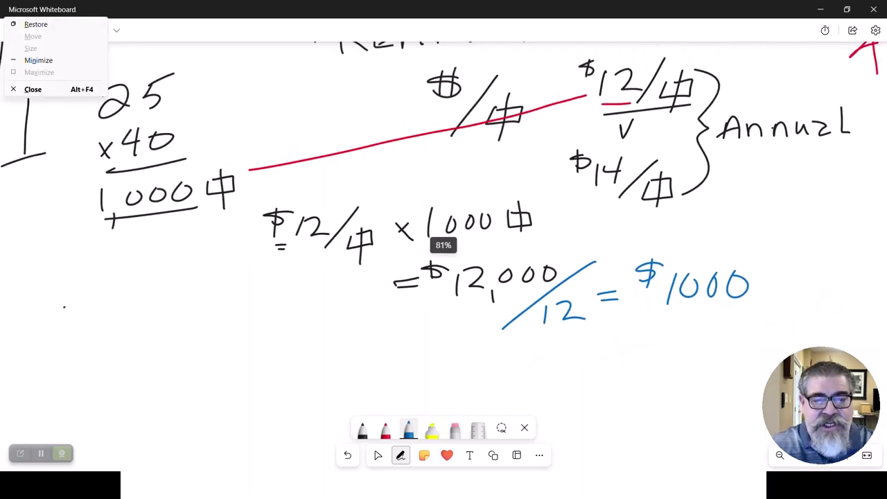
{"action": "left_click_drag", "start_coordinate": [342, 149], "coordinate": [412, 201]}
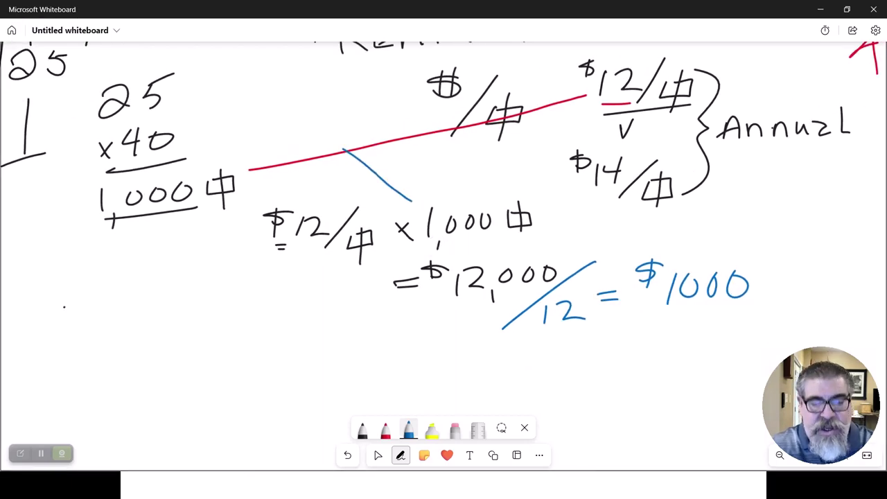
{"action": "scroll", "coordinate": [443, 208], "scroll_direction": "up", "scroll_amount": 2}
{"action": "scroll", "coordinate": [443, 208], "scroll_direction": "left", "scroll_amount": 5}
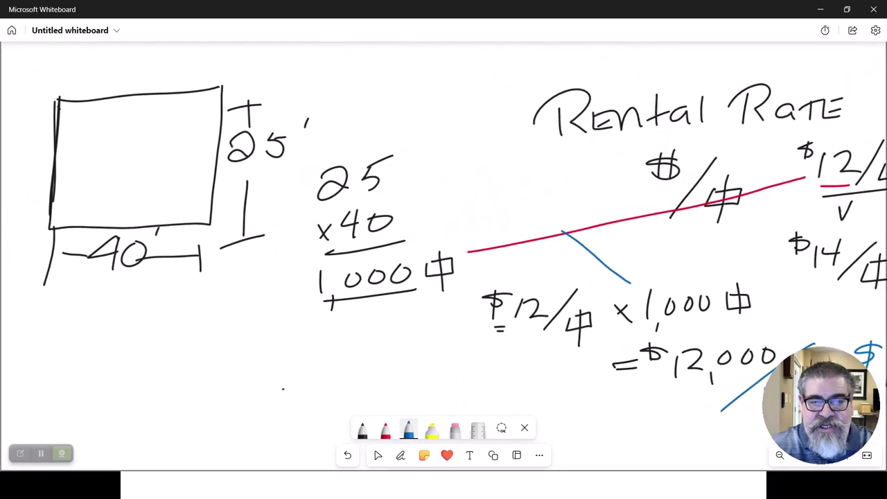
{"action": "scroll", "coordinate": [443, 208], "scroll_direction": "right", "scroll_amount": 5}
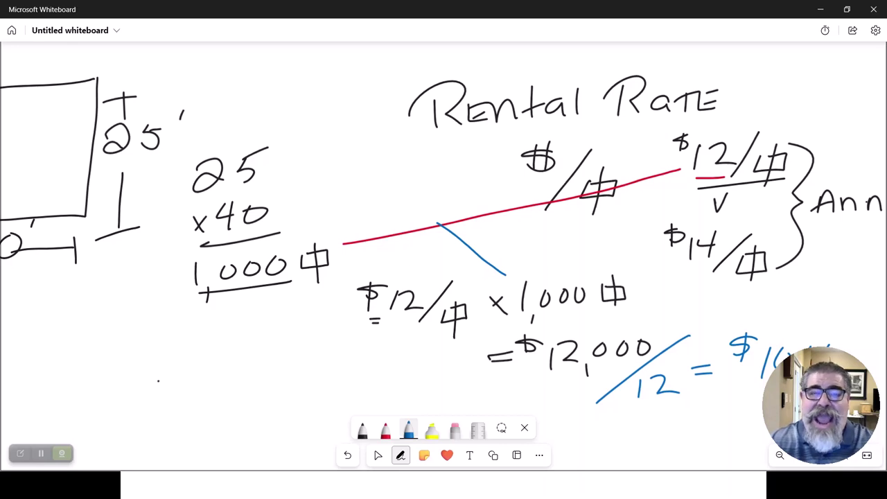
Step: Beside the rectangle sketch, write 'Buy' in black and then cross it out
{"action": "left_click_drag", "start_coordinate": [158, 380], "coordinate": [751, 363]}
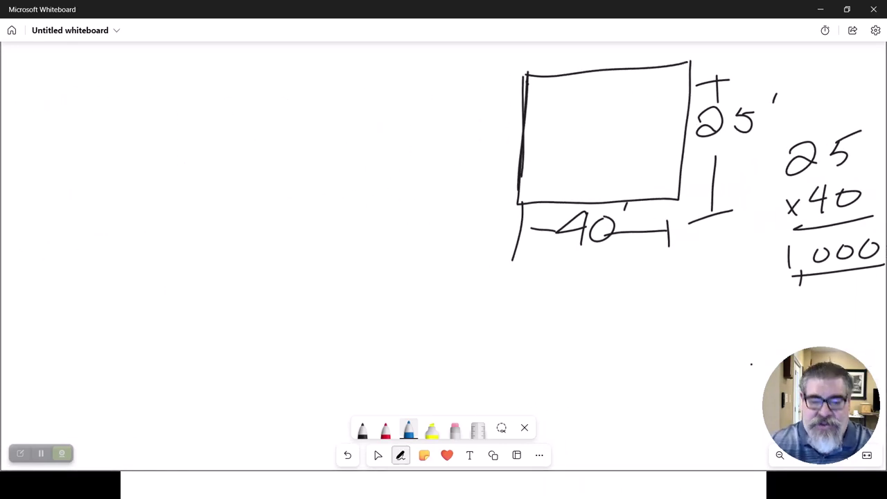
{"action": "left_click", "coordinate": [361, 428]}
{"action": "mouse_move", "coordinate": [94, 117]}
{"action": "left_mouse_down"}
{"action": "mouse_move", "coordinate": [94, 169]}
{"action": "mouse_move", "coordinate": [100, 161]}
{"action": "left_mouse_up"}
{"action": "left_click_drag", "start_coordinate": [143, 127], "coordinate": [182, 141]}
{"action": "mouse_move", "coordinate": [189, 122]}
{"action": "left_mouse_down"}
{"action": "mouse_move", "coordinate": [207, 123]}
{"action": "mouse_move", "coordinate": [181, 165]}
{"action": "left_mouse_up"}
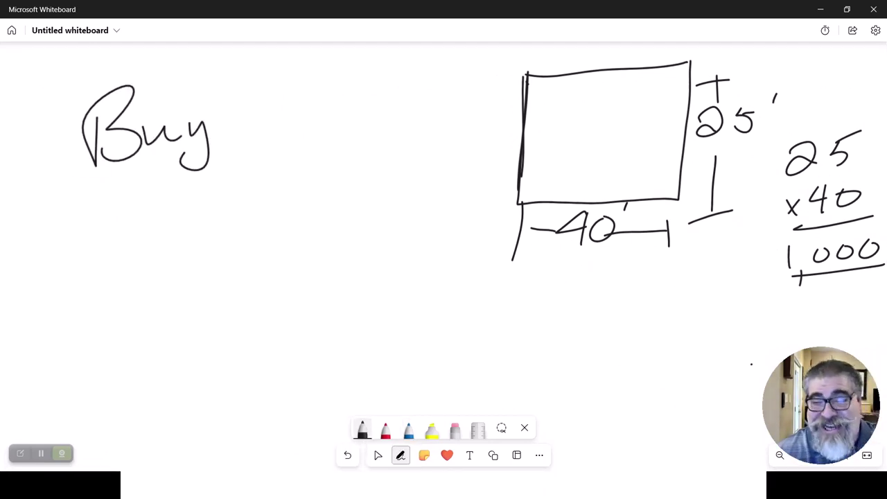
{"action": "mouse_move", "coordinate": [72, 156]}
{"action": "left_mouse_down"}
{"action": "mouse_move", "coordinate": [239, 122]}
{"action": "mouse_move", "coordinate": [61, 167]}
{"action": "mouse_move", "coordinate": [191, 104]}
{"action": "left_mouse_up"}
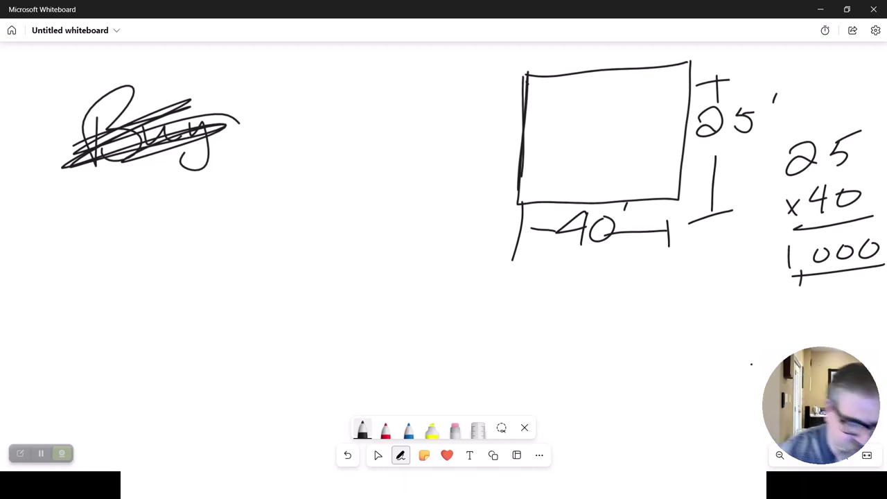
Step: Write 'Tenant REP' below the crossed-out word
{"action": "left_click_drag", "start_coordinate": [102, 208], "coordinate": [99, 236]}
{"action": "mouse_move", "coordinate": [63, 215]}
{"action": "left_mouse_down"}
{"action": "mouse_move", "coordinate": [126, 205]}
{"action": "mouse_move", "coordinate": [152, 232]}
{"action": "mouse_move", "coordinate": [208, 224]}
{"action": "mouse_move", "coordinate": [244, 206]}
{"action": "mouse_move", "coordinate": [252, 220]}
{"action": "left_mouse_up"}
{"action": "left_click_drag", "start_coordinate": [256, 202], "coordinate": [285, 197]}
{"action": "left_click_drag", "start_coordinate": [273, 196], "coordinate": [274, 219]}
{"action": "mouse_move", "coordinate": [330, 184]}
{"action": "left_mouse_down"}
{"action": "mouse_move", "coordinate": [331, 219]}
{"action": "mouse_move", "coordinate": [392, 208]}
{"action": "left_mouse_up"}
{"action": "mouse_move", "coordinate": [371, 206]}
{"action": "left_mouse_down"}
{"action": "mouse_move", "coordinate": [397, 203]}
{"action": "mouse_move", "coordinate": [392, 192]}
{"action": "left_mouse_up"}
{"action": "left_click_drag", "start_coordinate": [377, 183], "coordinate": [396, 179]}
{"action": "mouse_move", "coordinate": [410, 180]}
{"action": "left_mouse_down"}
{"action": "mouse_move", "coordinate": [413, 218]}
{"action": "mouse_move", "coordinate": [416, 196]}
{"action": "left_mouse_up"}
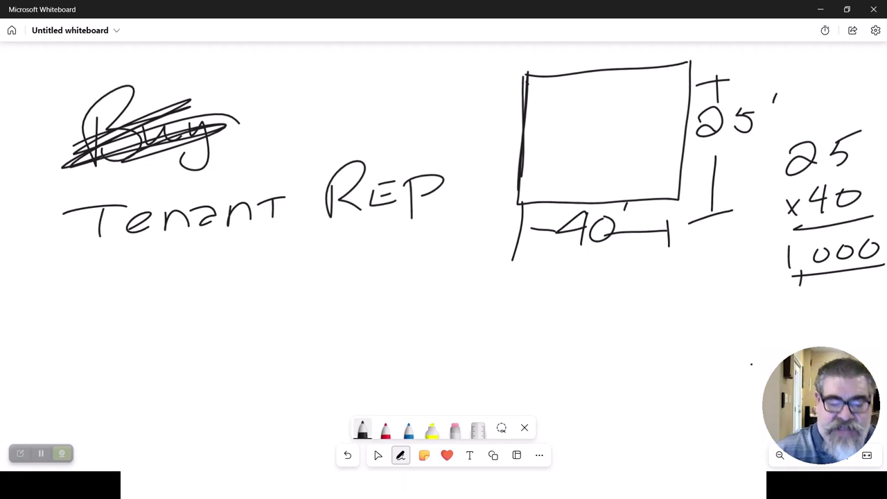
Step: Write the 4% commission rate beneath 'Tenant REP'
{"action": "mouse_move", "coordinate": [179, 258]}
{"action": "left_mouse_down"}
{"action": "mouse_move", "coordinate": [181, 277]}
{"action": "mouse_move", "coordinate": [191, 275]}
{"action": "left_mouse_up"}
{"action": "mouse_move", "coordinate": [182, 257]}
{"action": "left_mouse_down"}
{"action": "mouse_move", "coordinate": [178, 303]}
{"action": "mouse_move", "coordinate": [198, 253]}
{"action": "mouse_move", "coordinate": [189, 298]}
{"action": "mouse_move", "coordinate": [212, 297]}
{"action": "mouse_move", "coordinate": [234, 280]}
{"action": "left_mouse_up"}
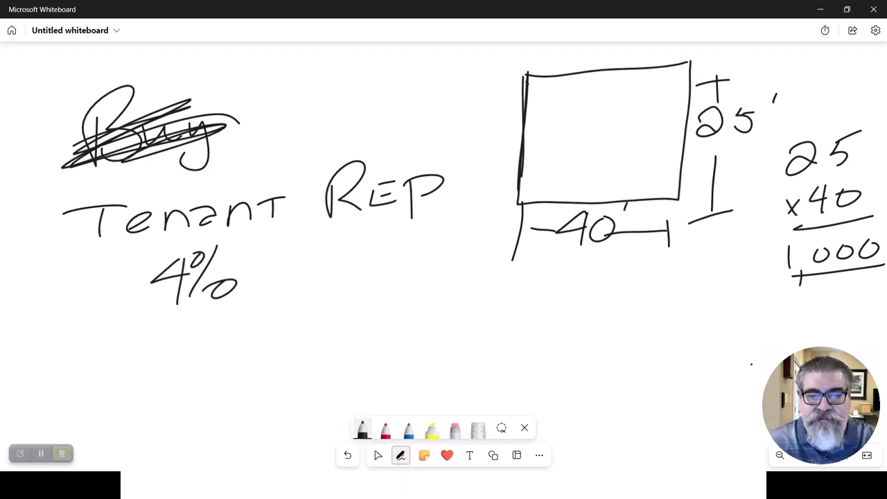
{"action": "key", "text": "Escape"}
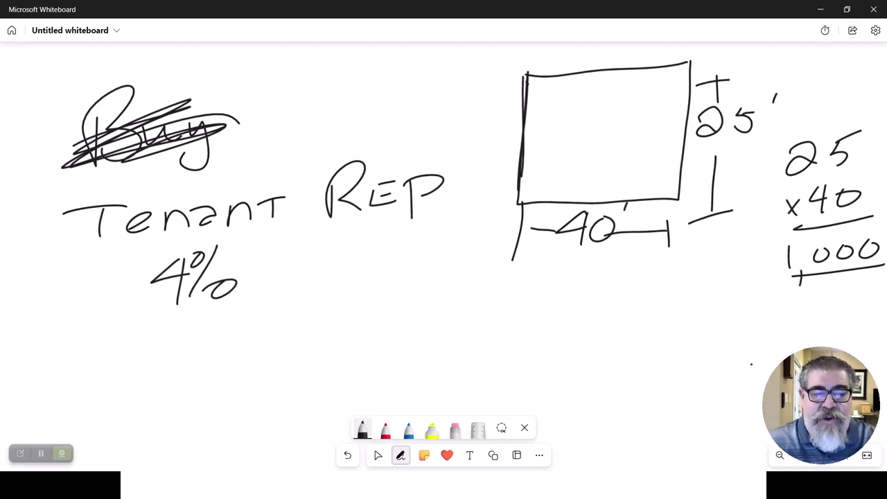
{"action": "left_click_drag", "start_coordinate": [416, 312], "coordinate": [541, 178]}
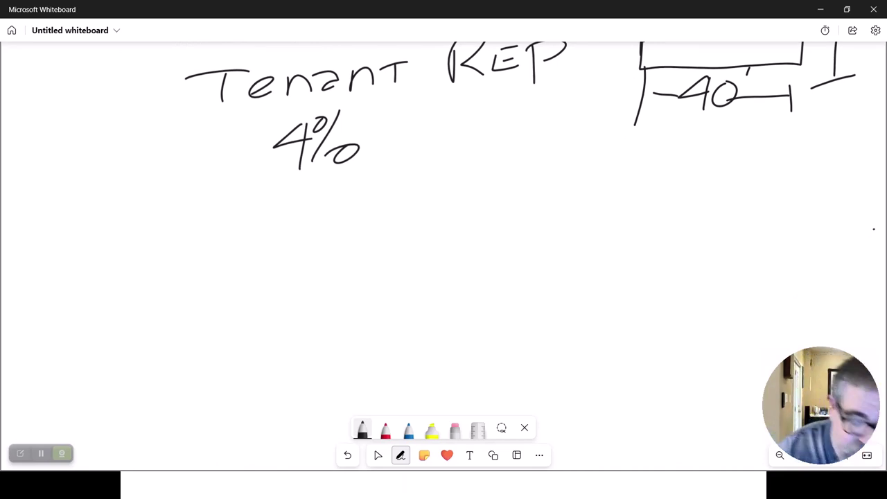
Step: Write '$12/ft' and '1,000 ft' in a row under the 4% note
{"action": "mouse_move", "coordinate": [138, 216]}
{"action": "left_mouse_down"}
{"action": "mouse_move", "coordinate": [104, 233]}
{"action": "mouse_move", "coordinate": [111, 247]}
{"action": "mouse_move", "coordinate": [135, 260]}
{"action": "mouse_move", "coordinate": [175, 229]}
{"action": "mouse_move", "coordinate": [184, 253]}
{"action": "left_mouse_up"}
{"action": "left_click_drag", "start_coordinate": [232, 205], "coordinate": [178, 274]}
{"action": "mouse_move", "coordinate": [213, 241]}
{"action": "left_mouse_down"}
{"action": "mouse_move", "coordinate": [212, 269]}
{"action": "mouse_move", "coordinate": [247, 267]}
{"action": "left_mouse_up"}
{"action": "left_click_drag", "start_coordinate": [249, 244], "coordinate": [248, 267]}
{"action": "left_click_drag", "start_coordinate": [239, 228], "coordinate": [222, 289]}
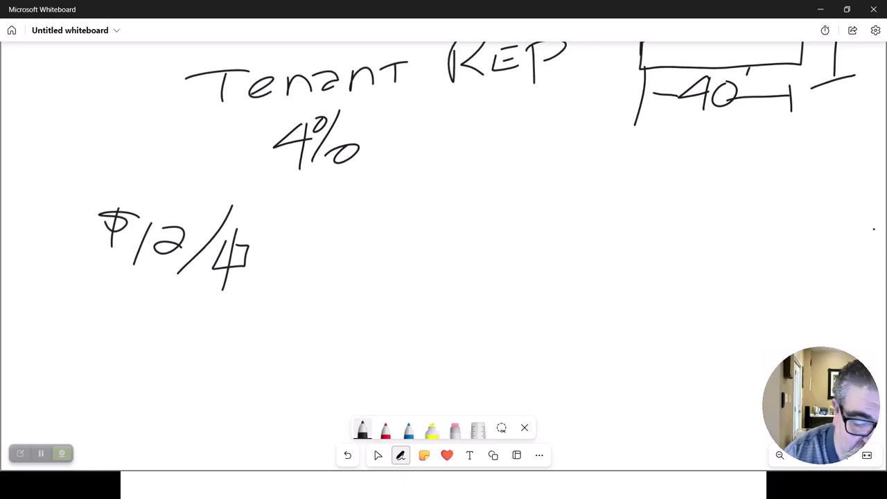
{"action": "mouse_move", "coordinate": [348, 216]}
{"action": "left_mouse_down"}
{"action": "mouse_move", "coordinate": [339, 257]}
{"action": "mouse_move", "coordinate": [348, 271]}
{"action": "left_mouse_up"}
{"action": "mouse_move", "coordinate": [373, 227]}
{"action": "left_mouse_down"}
{"action": "mouse_move", "coordinate": [395, 249]}
{"action": "mouse_move", "coordinate": [408, 229]}
{"action": "left_mouse_up"}
{"action": "mouse_move", "coordinate": [430, 228]}
{"action": "left_mouse_down"}
{"action": "mouse_move", "coordinate": [420, 242]}
{"action": "mouse_move", "coordinate": [438, 230]}
{"action": "mouse_move", "coordinate": [494, 229]}
{"action": "left_mouse_up"}
{"action": "left_click_drag", "start_coordinate": [477, 213], "coordinate": [470, 262]}
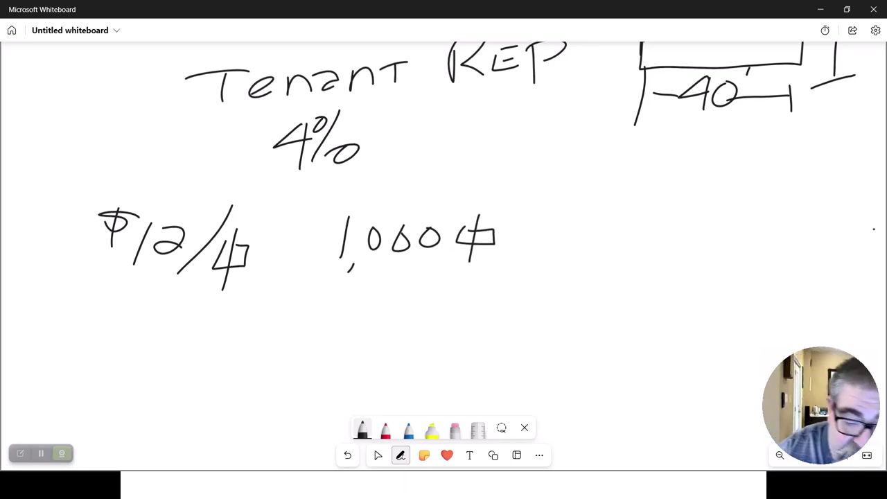
Step: Add '5yr LEASE' at the end of the row
{"action": "mouse_move", "coordinate": [590, 203]}
{"action": "left_mouse_down"}
{"action": "mouse_move", "coordinate": [583, 238]}
{"action": "mouse_move", "coordinate": [622, 203]}
{"action": "mouse_move", "coordinate": [646, 233]}
{"action": "mouse_move", "coordinate": [635, 259]}
{"action": "left_mouse_up"}
{"action": "mouse_move", "coordinate": [661, 220]}
{"action": "left_mouse_down"}
{"action": "mouse_move", "coordinate": [659, 241]}
{"action": "mouse_move", "coordinate": [687, 242]}
{"action": "left_mouse_up"}
{"action": "left_click_drag", "start_coordinate": [727, 200], "coordinate": [741, 237]}
{"action": "mouse_move", "coordinate": [753, 210]}
{"action": "left_mouse_down"}
{"action": "mouse_move", "coordinate": [769, 230]}
{"action": "mouse_move", "coordinate": [776, 219]}
{"action": "left_mouse_up"}
{"action": "left_click_drag", "start_coordinate": [756, 211], "coordinate": [781, 206]}
{"action": "left_click_drag", "start_coordinate": [793, 207], "coordinate": [789, 236]}
{"action": "mouse_move", "coordinate": [790, 223]}
{"action": "left_mouse_down"}
{"action": "mouse_move", "coordinate": [813, 207]}
{"action": "mouse_move", "coordinate": [810, 223]}
{"action": "left_mouse_up"}
{"action": "mouse_move", "coordinate": [841, 210]}
{"action": "left_mouse_down"}
{"action": "mouse_move", "coordinate": [841, 223]}
{"action": "mouse_move", "coordinate": [826, 230]}
{"action": "left_mouse_up"}
{"action": "mouse_move", "coordinate": [859, 208]}
{"action": "left_mouse_down"}
{"action": "mouse_move", "coordinate": [877, 229]}
{"action": "mouse_move", "coordinate": [872, 221]}
{"action": "left_mouse_up"}
{"action": "left_click_drag", "start_coordinate": [860, 208], "coordinate": [883, 204]}
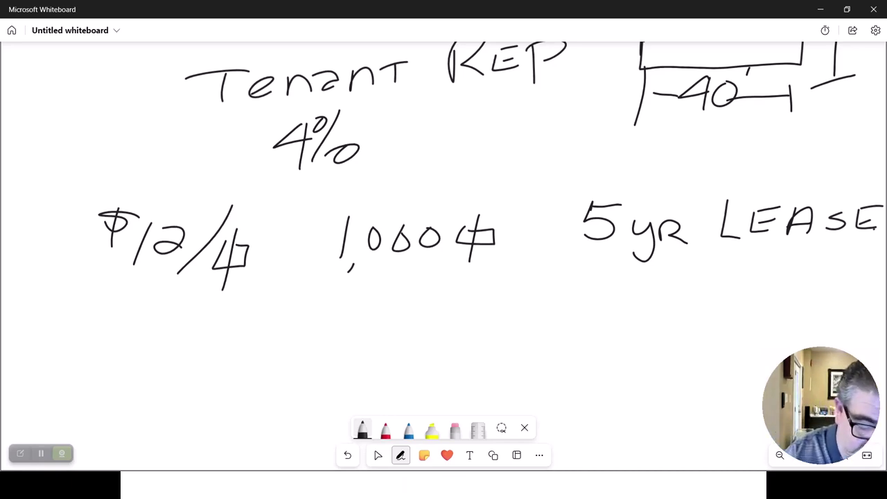
Step: In red ink, write '$12/ft ×' below the lease figures
{"action": "left_click", "coordinate": [386, 428]}
{"action": "left_click_drag", "start_coordinate": [210, 322], "coordinate": [202, 341]}
{"action": "mouse_move", "coordinate": [207, 324]}
{"action": "left_mouse_down"}
{"action": "mouse_move", "coordinate": [221, 320]}
{"action": "mouse_move", "coordinate": [239, 342]}
{"action": "mouse_move", "coordinate": [218, 359]}
{"action": "left_mouse_up"}
{"action": "left_click_drag", "start_coordinate": [251, 348], "coordinate": [250, 381]}
{"action": "mouse_move", "coordinate": [200, 313]}
{"action": "left_mouse_down"}
{"action": "mouse_move", "coordinate": [175, 334]}
{"action": "mouse_move", "coordinate": [182, 340]}
{"action": "left_mouse_up"}
{"action": "mouse_move", "coordinate": [295, 335]}
{"action": "left_mouse_down"}
{"action": "mouse_move", "coordinate": [308, 349]}
{"action": "mouse_move", "coordinate": [293, 351]}
{"action": "left_mouse_up"}
Step: Continue the red line with '1,000 ft/yr × 5 yr'
{"action": "left_click_drag", "start_coordinate": [335, 311], "coordinate": [338, 346]}
{"action": "mouse_move", "coordinate": [355, 318]}
{"action": "left_mouse_down"}
{"action": "mouse_move", "coordinate": [350, 326]}
{"action": "mouse_move", "coordinate": [358, 321]}
{"action": "left_mouse_up"}
{"action": "mouse_move", "coordinate": [374, 316]}
{"action": "left_mouse_down"}
{"action": "mouse_move", "coordinate": [373, 330]}
{"action": "mouse_move", "coordinate": [378, 320]}
{"action": "left_mouse_up"}
{"action": "mouse_move", "coordinate": [392, 313]}
{"action": "left_mouse_down"}
{"action": "mouse_move", "coordinate": [405, 316]}
{"action": "mouse_move", "coordinate": [393, 325]}
{"action": "left_mouse_up"}
{"action": "mouse_move", "coordinate": [421, 309]}
{"action": "left_mouse_down"}
{"action": "mouse_move", "coordinate": [446, 327]}
{"action": "mouse_move", "coordinate": [424, 312]}
{"action": "mouse_move", "coordinate": [432, 328]}
{"action": "left_mouse_up"}
{"action": "mouse_move", "coordinate": [481, 316]}
{"action": "left_mouse_down"}
{"action": "mouse_move", "coordinate": [448, 356]}
{"action": "mouse_move", "coordinate": [486, 360]}
{"action": "mouse_move", "coordinate": [478, 378]}
{"action": "left_mouse_up"}
{"action": "left_click_drag", "start_coordinate": [490, 360], "coordinate": [504, 354]}
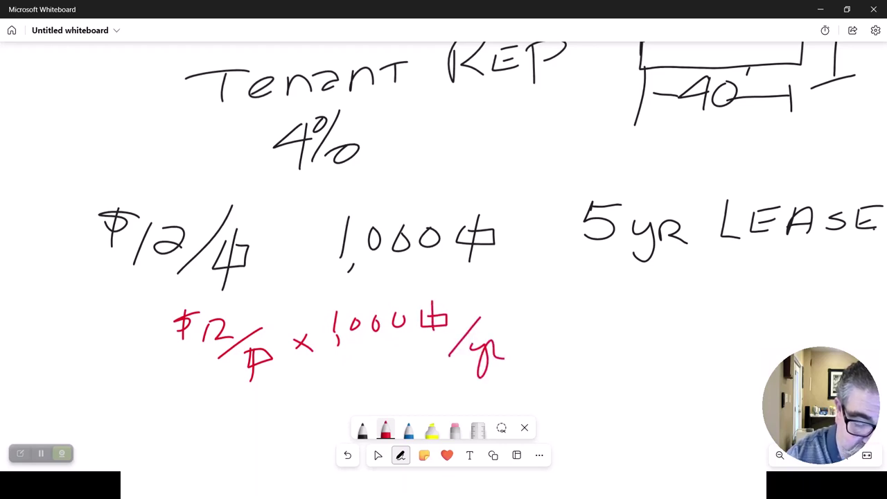
{"action": "mouse_move", "coordinate": [532, 325]}
{"action": "left_mouse_down"}
{"action": "mouse_move", "coordinate": [552, 340]}
{"action": "mouse_move", "coordinate": [530, 340]}
{"action": "left_mouse_up"}
{"action": "left_click_drag", "start_coordinate": [585, 301], "coordinate": [575, 329]}
{"action": "mouse_move", "coordinate": [583, 304]}
{"action": "left_mouse_down"}
{"action": "mouse_move", "coordinate": [627, 311]}
{"action": "mouse_move", "coordinate": [615, 349]}
{"action": "mouse_move", "coordinate": [649, 315]}
{"action": "left_mouse_up"}
{"action": "left_click", "coordinate": [653, 322]}
Step: Finish with '= $60,000' and underline the '$12/ft × 1000 ft' part
{"action": "left_click_drag", "start_coordinate": [530, 380], "coordinate": [556, 379]}
{"action": "left_click_drag", "start_coordinate": [531, 393], "coordinate": [549, 392]}
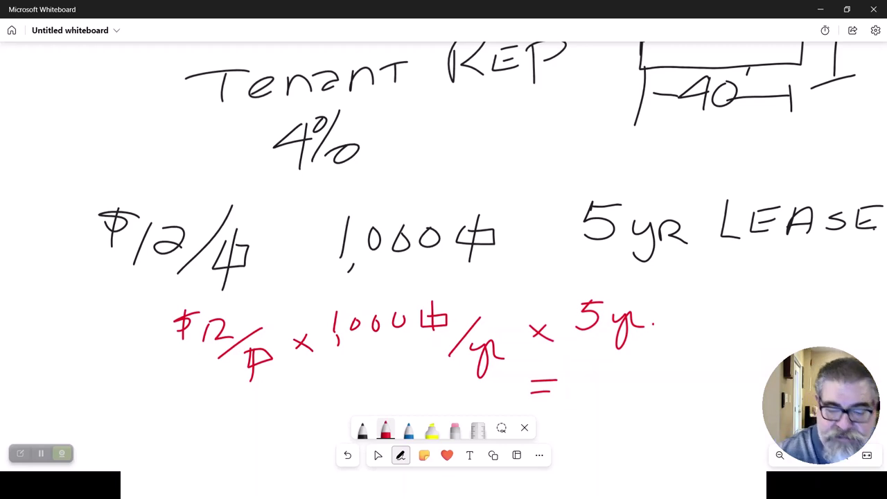
{"action": "mouse_move", "coordinate": [599, 360]}
{"action": "left_mouse_down"}
{"action": "mouse_move", "coordinate": [591, 388]}
{"action": "mouse_move", "coordinate": [608, 379]}
{"action": "left_mouse_up"}
{"action": "mouse_move", "coordinate": [631, 362]}
{"action": "left_mouse_down"}
{"action": "mouse_move", "coordinate": [623, 376]}
{"action": "mouse_move", "coordinate": [633, 363]}
{"action": "left_mouse_up"}
{"action": "left_click_drag", "start_coordinate": [650, 392], "coordinate": [652, 406]}
{"action": "mouse_move", "coordinate": [674, 360]}
{"action": "left_mouse_down"}
{"action": "mouse_move", "coordinate": [667, 371]}
{"action": "mouse_move", "coordinate": [676, 363]}
{"action": "mouse_move", "coordinate": [729, 364]}
{"action": "left_mouse_up"}
{"action": "mouse_move", "coordinate": [572, 357]}
{"action": "left_mouse_down"}
{"action": "mouse_move", "coordinate": [589, 367]}
{"action": "mouse_move", "coordinate": [579, 363]}
{"action": "left_mouse_up"}
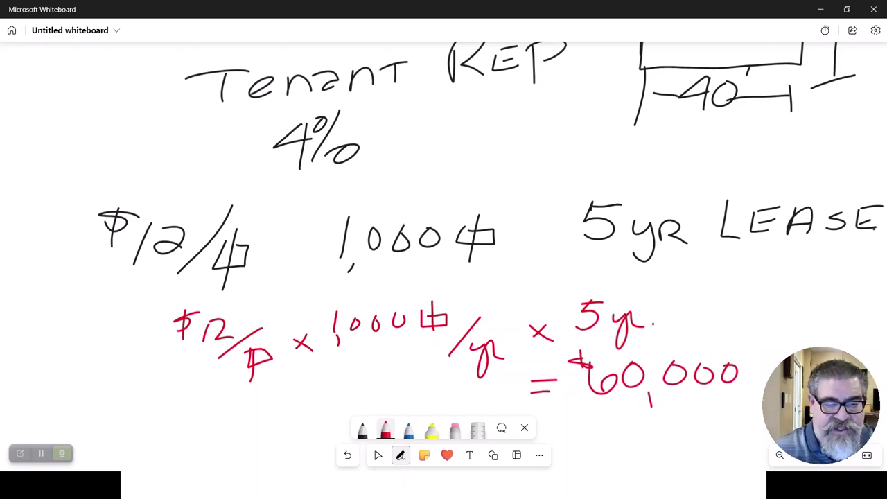
{"action": "left_click_drag", "start_coordinate": [205, 380], "coordinate": [457, 359]}
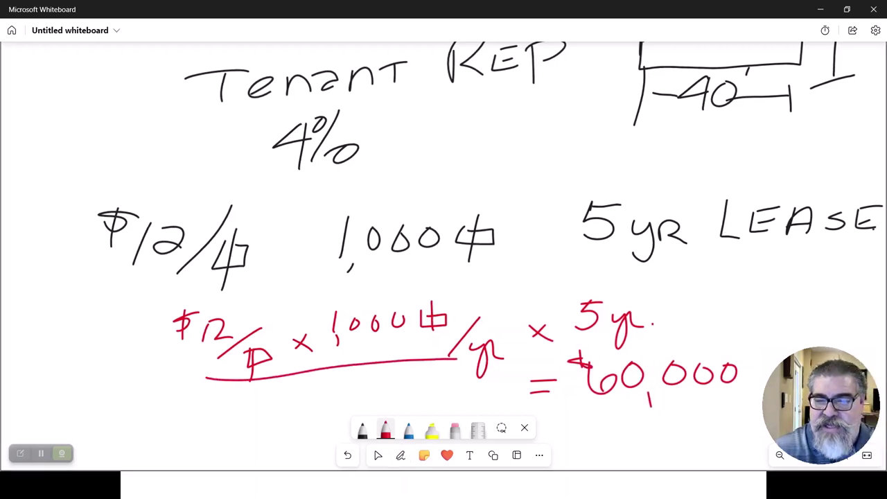
{"action": "left_click_drag", "start_coordinate": [624, 249], "coordinate": [21, 225]}
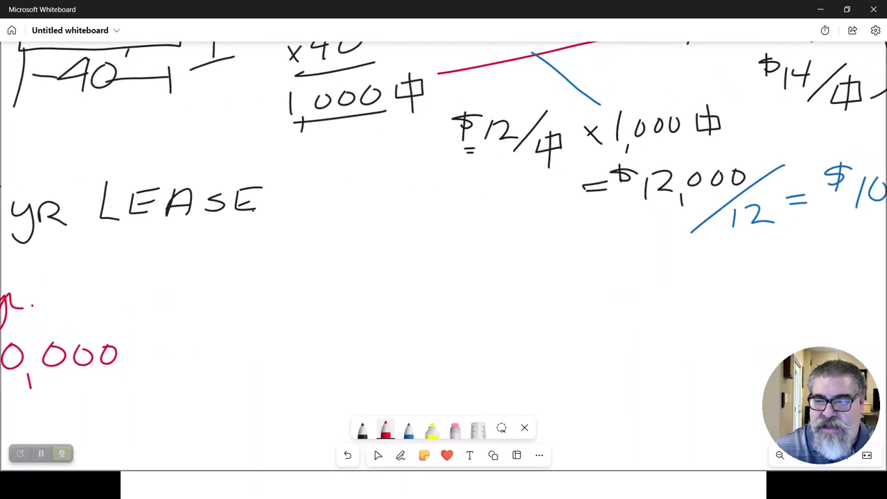
Step: Draw a red box around the earlier $12,000 annual rent, then return to the $60,000 line
{"action": "mouse_move", "coordinate": [612, 155]}
{"action": "left_mouse_down"}
{"action": "mouse_move", "coordinate": [623, 205]}
{"action": "mouse_move", "coordinate": [747, 211]}
{"action": "mouse_move", "coordinate": [775, 167]}
{"action": "mouse_move", "coordinate": [690, 150]}
{"action": "mouse_move", "coordinate": [613, 158]}
{"action": "left_mouse_up"}
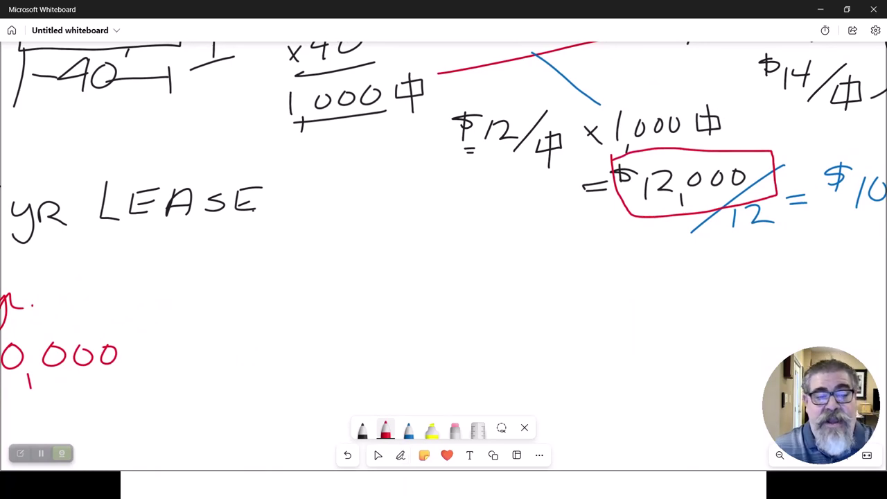
{"action": "scroll", "coordinate": [443, 249], "scroll_direction": "left", "scroll_amount": 8}
{"action": "scroll", "coordinate": [443, 249], "scroll_direction": "down", "scroll_amount": 2}
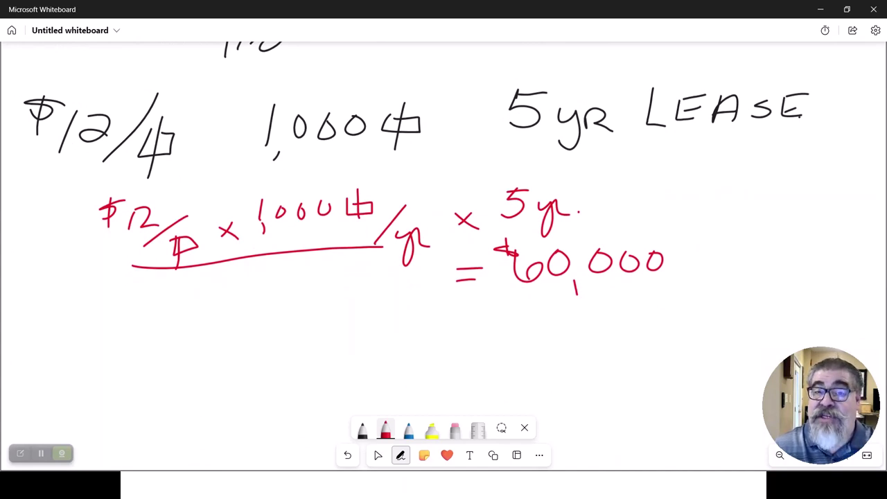
Step: Double-underline 60,000 and write an underlined '× 4%' beneath it in red
{"action": "mouse_move", "coordinate": [512, 293]}
{"action": "left_mouse_down"}
{"action": "mouse_move", "coordinate": [671, 272]}
{"action": "mouse_move", "coordinate": [515, 298]}
{"action": "left_mouse_up"}
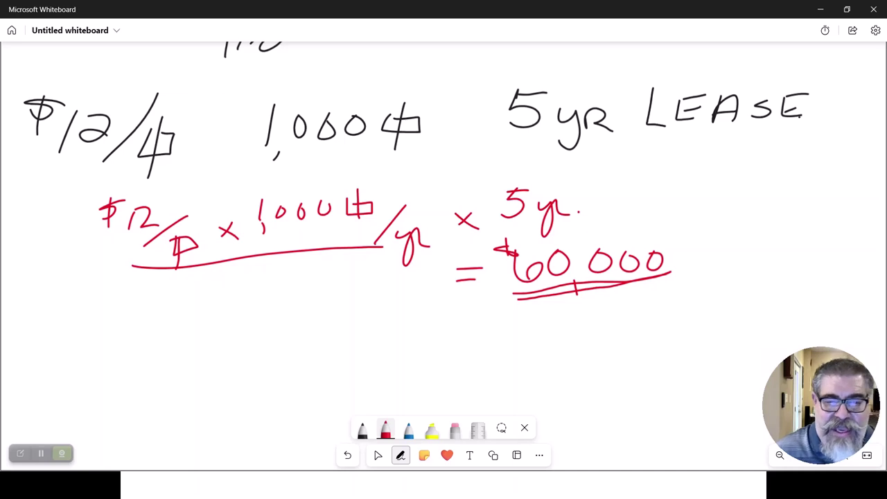
{"action": "left_click_drag", "start_coordinate": [444, 208], "coordinate": [371, 173]}
{"action": "left_click_drag", "start_coordinate": [405, 327], "coordinate": [383, 360]}
{"action": "left_click_drag", "start_coordinate": [381, 335], "coordinate": [407, 364]}
{"action": "mouse_move", "coordinate": [500, 306]}
{"action": "left_mouse_down"}
{"action": "mouse_move", "coordinate": [516, 320]}
{"action": "mouse_move", "coordinate": [506, 340]}
{"action": "left_mouse_up"}
{"action": "left_click_drag", "start_coordinate": [534, 298], "coordinate": [531, 300]}
{"action": "mouse_move", "coordinate": [561, 289]}
{"action": "left_mouse_down"}
{"action": "mouse_move", "coordinate": [528, 333]}
{"action": "mouse_move", "coordinate": [562, 319]}
{"action": "left_mouse_up"}
{"action": "left_click_drag", "start_coordinate": [409, 375], "coordinate": [585, 350]}
{"action": "mouse_move", "coordinate": [461, 380]}
{"action": "left_mouse_down"}
{"action": "mouse_move", "coordinate": [484, 375]}
{"action": "mouse_move", "coordinate": [497, 401]}
{"action": "mouse_move", "coordinate": [529, 385]}
{"action": "mouse_move", "coordinate": [523, 400]}
{"action": "left_mouse_up"}
Step: Write the 2400.00 commission result and box the $60,000 total in red
{"action": "left_click_drag", "start_coordinate": [509, 403], "coordinate": [509, 415]}
{"action": "mouse_move", "coordinate": [547, 376]}
{"action": "left_mouse_down"}
{"action": "mouse_move", "coordinate": [544, 393]}
{"action": "mouse_move", "coordinate": [555, 378]}
{"action": "left_mouse_up"}
{"action": "mouse_move", "coordinate": [579, 374]}
{"action": "left_mouse_down"}
{"action": "mouse_move", "coordinate": [570, 394]}
{"action": "mouse_move", "coordinate": [580, 378]}
{"action": "left_mouse_up"}
{"action": "left_click", "coordinate": [601, 392]}
{"action": "mouse_move", "coordinate": [635, 374]}
{"action": "left_mouse_down"}
{"action": "mouse_move", "coordinate": [623, 389]}
{"action": "mouse_move", "coordinate": [634, 375]}
{"action": "left_mouse_up"}
{"action": "mouse_move", "coordinate": [654, 367]}
{"action": "left_mouse_down"}
{"action": "mouse_move", "coordinate": [651, 379]}
{"action": "mouse_move", "coordinate": [660, 368]}
{"action": "left_mouse_up"}
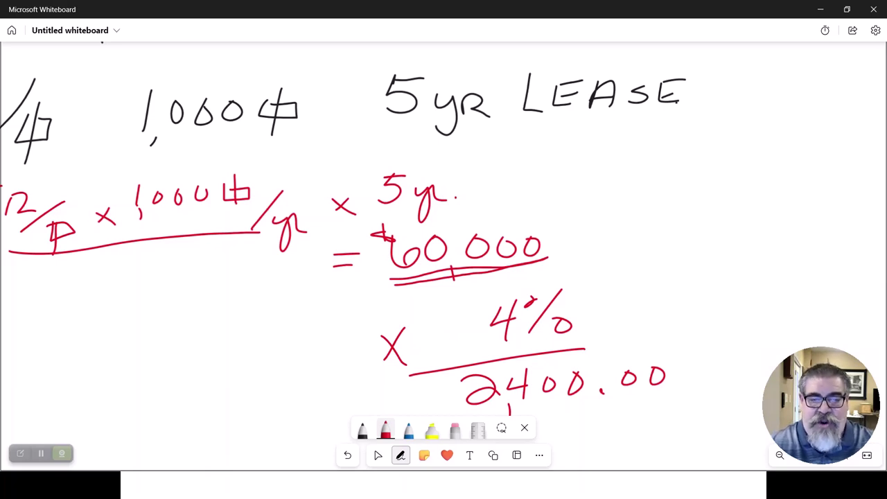
{"action": "mouse_move", "coordinate": [365, 224]}
{"action": "left_mouse_down"}
{"action": "mouse_move", "coordinate": [368, 252]}
{"action": "mouse_move", "coordinate": [485, 278]}
{"action": "mouse_move", "coordinate": [573, 236]}
{"action": "mouse_move", "coordinate": [500, 202]}
{"action": "mouse_move", "coordinate": [355, 215]}
{"action": "mouse_move", "coordinate": [363, 225]}
{"action": "left_mouse_up"}
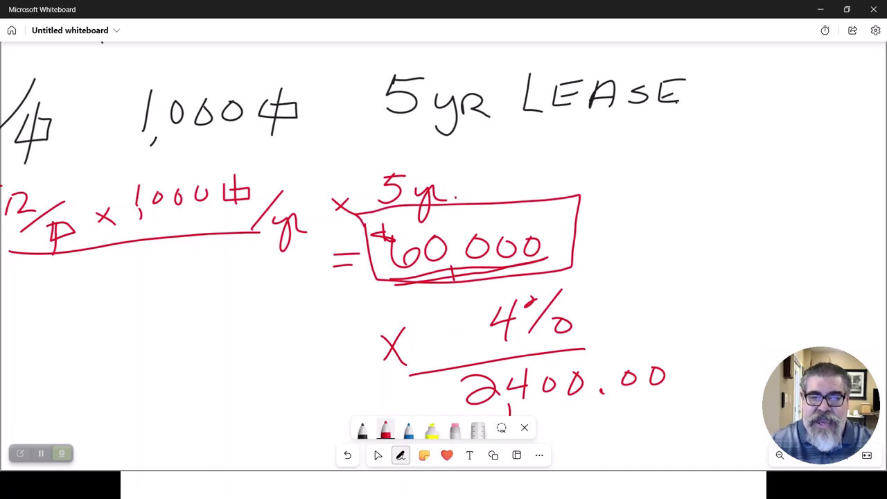
Step: Draw a red arrow pointing at the 4% rate under 'Tenant REP'
{"action": "scroll", "coordinate": [444, 246], "scroll_direction": "down", "scroll_amount": 4}
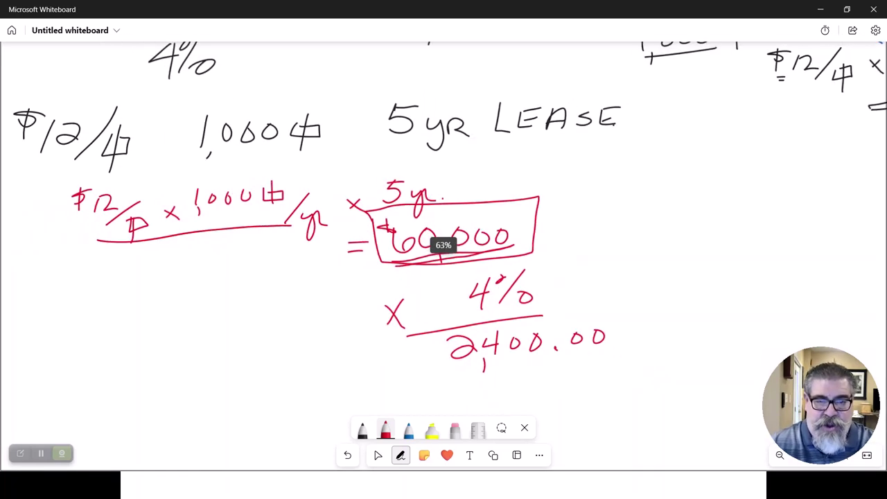
{"action": "scroll", "coordinate": [444, 245], "scroll_direction": "up", "scroll_amount": 3}
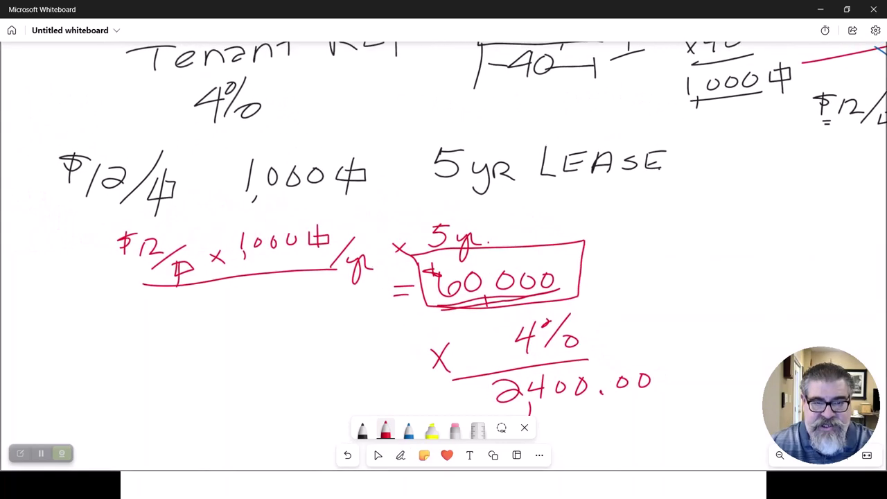
{"action": "scroll", "coordinate": [443, 245], "scroll_direction": "up", "scroll_amount": 1}
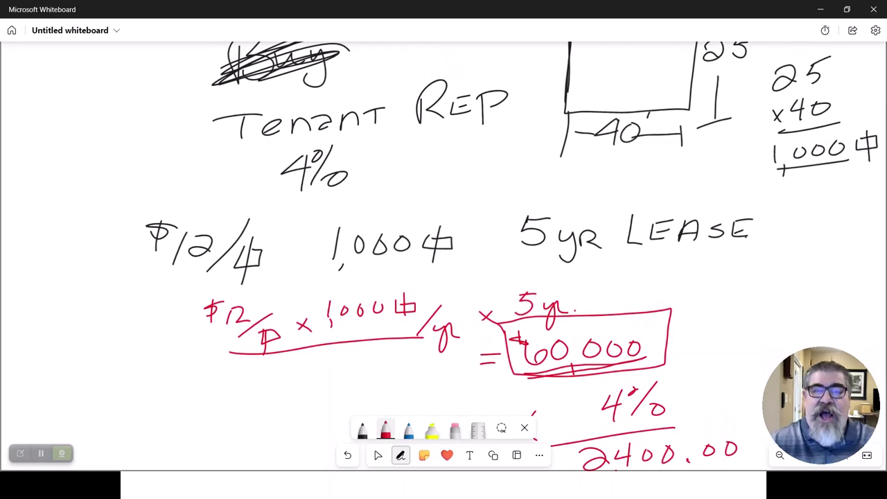
{"action": "scroll", "coordinate": [443, 245], "scroll_direction": "down", "scroll_amount": 3}
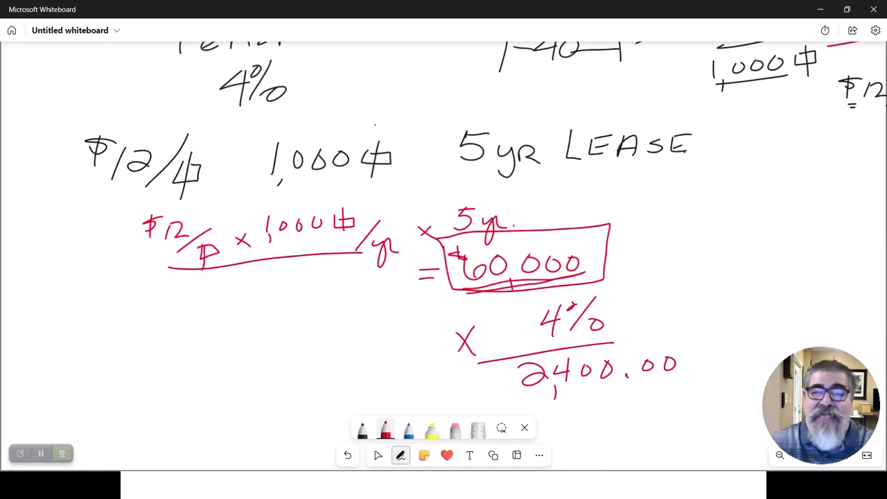
{"action": "mouse_move", "coordinate": [294, 77]}
{"action": "left_mouse_down"}
{"action": "mouse_move", "coordinate": [353, 67]}
{"action": "mouse_move", "coordinate": [295, 76]}
{"action": "mouse_move", "coordinate": [306, 84]}
{"action": "left_mouse_up"}
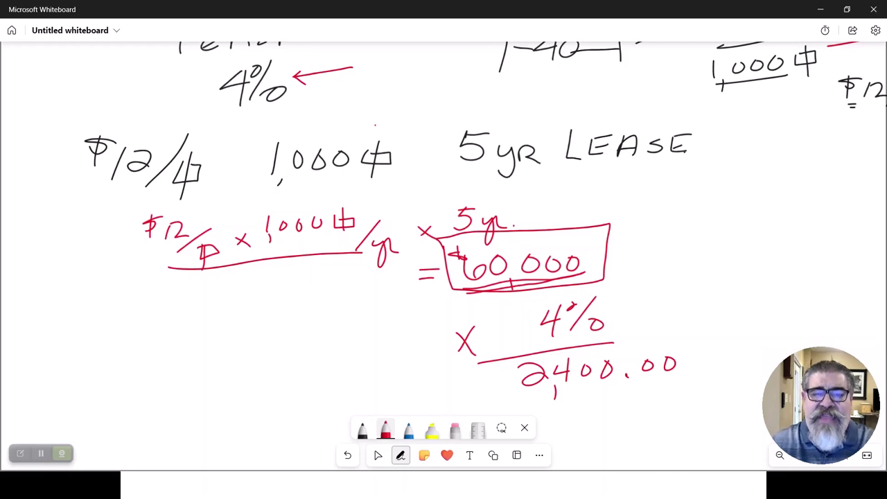
{"action": "scroll", "coordinate": [443, 242], "scroll_direction": "up", "scroll_amount": 5}
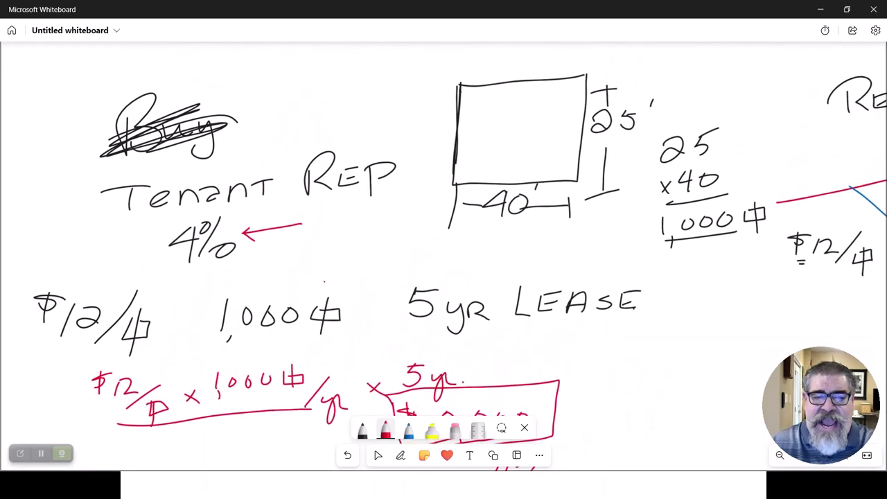
{"action": "scroll", "coordinate": [443, 242], "scroll_direction": "right", "scroll_amount": 3}
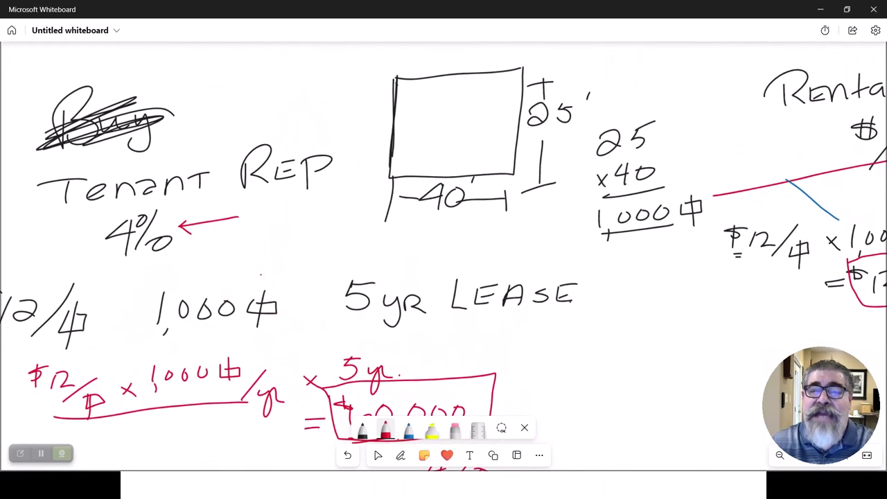
{"action": "scroll", "coordinate": [444, 243], "scroll_direction": "down", "scroll_amount": 2, "text": "ctrl"}
{"action": "scroll", "coordinate": [444, 243], "scroll_direction": "right", "scroll_amount": 2}
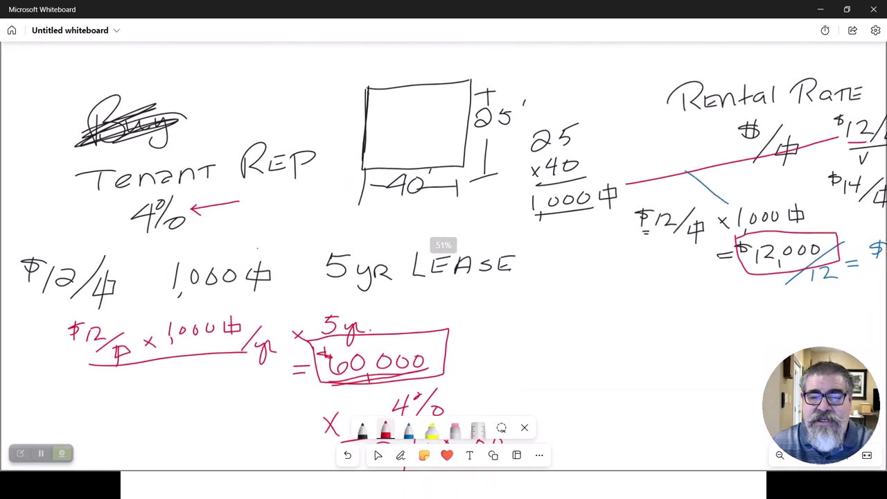
Step: Circle the 4% tenant-rep rate in red and loop around the 220.00 GRC commission total
{"action": "scroll", "coordinate": [443, 242], "scroll_direction": "right", "scroll_amount": 1}
{"action": "left_click", "coordinate": [400, 454]}
{"action": "mouse_move", "coordinate": [232, 178]}
{"action": "left_mouse_down"}
{"action": "mouse_move", "coordinate": [178, 175]}
{"action": "mouse_move", "coordinate": [101, 249]}
{"action": "mouse_move", "coordinate": [210, 185]}
{"action": "mouse_move", "coordinate": [150, 179]}
{"action": "left_mouse_up"}
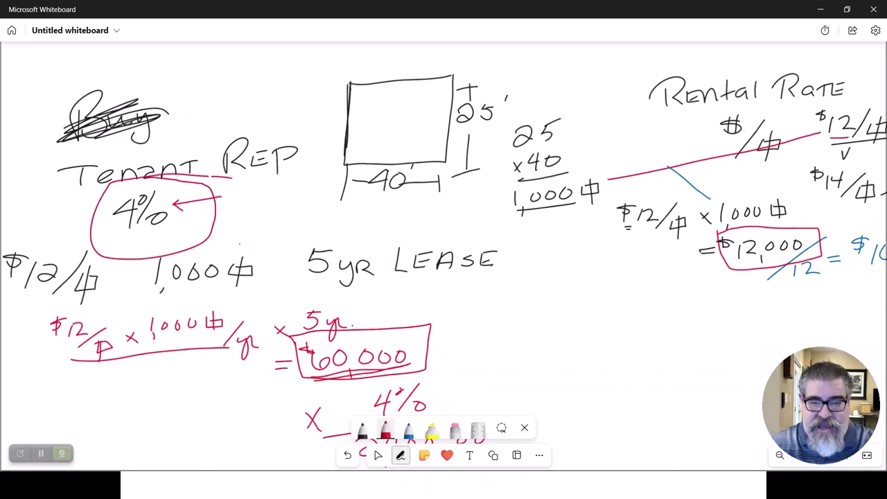
{"action": "scroll", "coordinate": [444, 256], "scroll_direction": "right", "scroll_amount": 10}
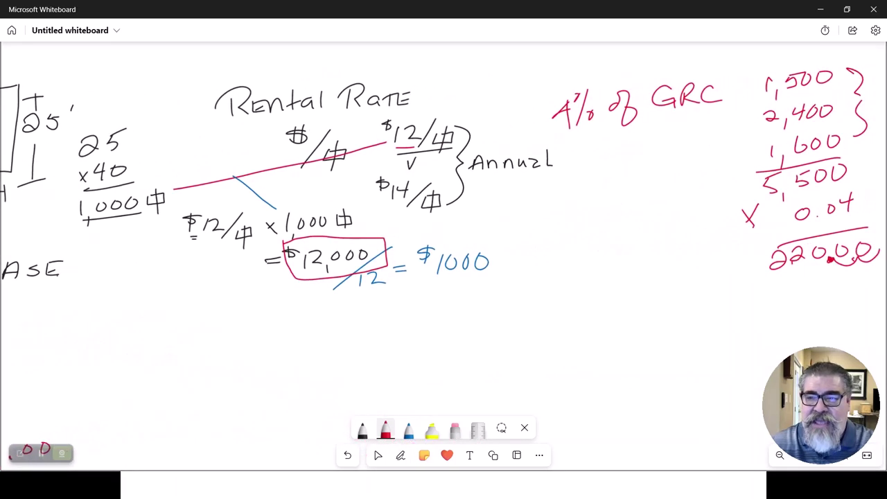
{"action": "scroll", "coordinate": [444, 256], "scroll_direction": "right", "scroll_amount": 1}
{"action": "left_click", "coordinate": [400, 454]}
{"action": "mouse_move", "coordinate": [649, 223]}
{"action": "left_mouse_down"}
{"action": "mouse_move", "coordinate": [616, 224]}
{"action": "mouse_move", "coordinate": [735, 274]}
{"action": "mouse_move", "coordinate": [658, 216]}
{"action": "mouse_move", "coordinate": [597, 233]}
{"action": "left_mouse_up"}
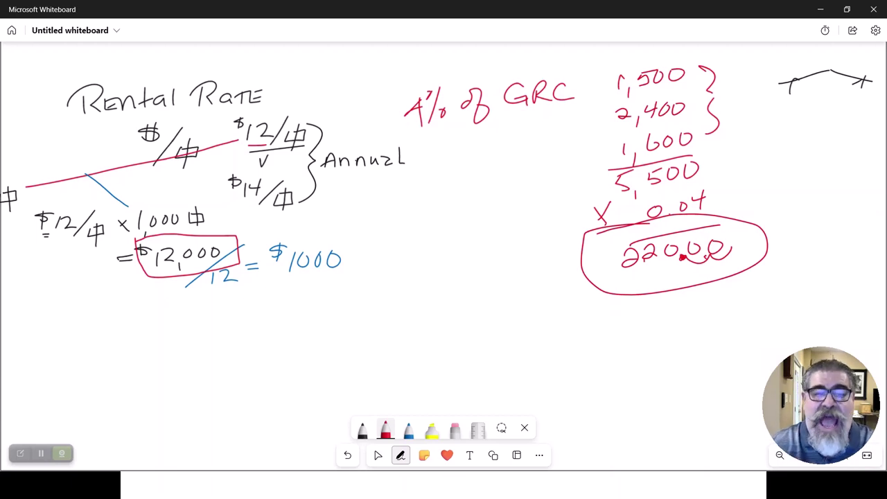
Step: Underline the circled 4% under Tenant REP in red
{"action": "left_click", "coordinate": [400, 454]}
{"action": "mouse_move", "coordinate": [415, 312]}
{"action": "left_mouse_down"}
{"action": "mouse_move", "coordinate": [484, 298]}
{"action": "mouse_move", "coordinate": [774, 287]}
{"action": "left_mouse_up"}
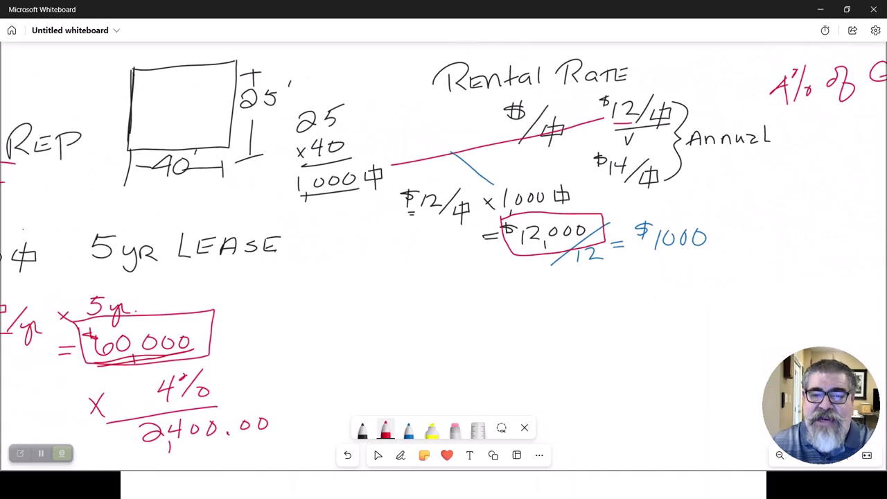
{"action": "left_click_drag", "start_coordinate": [347, 277], "coordinate": [651, 273]}
{"action": "left_click", "coordinate": [401, 455]}
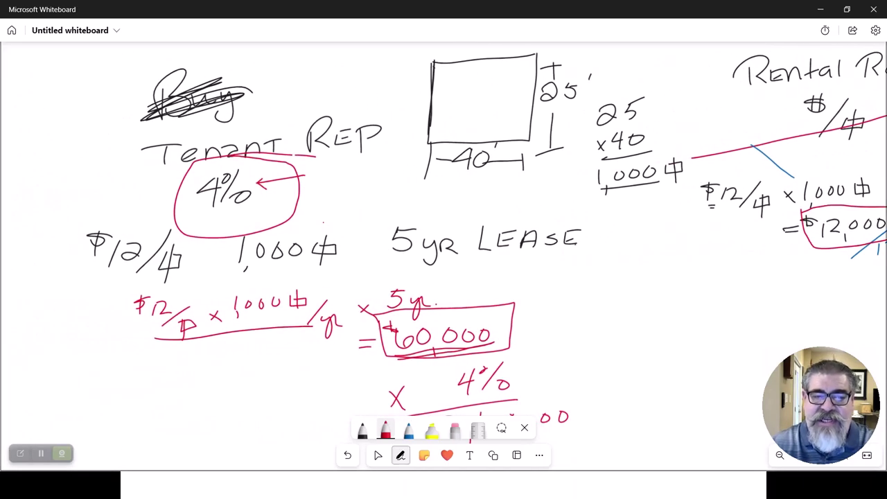
{"action": "mouse_move", "coordinate": [205, 216]}
{"action": "left_mouse_down"}
{"action": "mouse_move", "coordinate": [269, 209]}
{"action": "mouse_move", "coordinate": [206, 214]}
{"action": "left_mouse_up"}
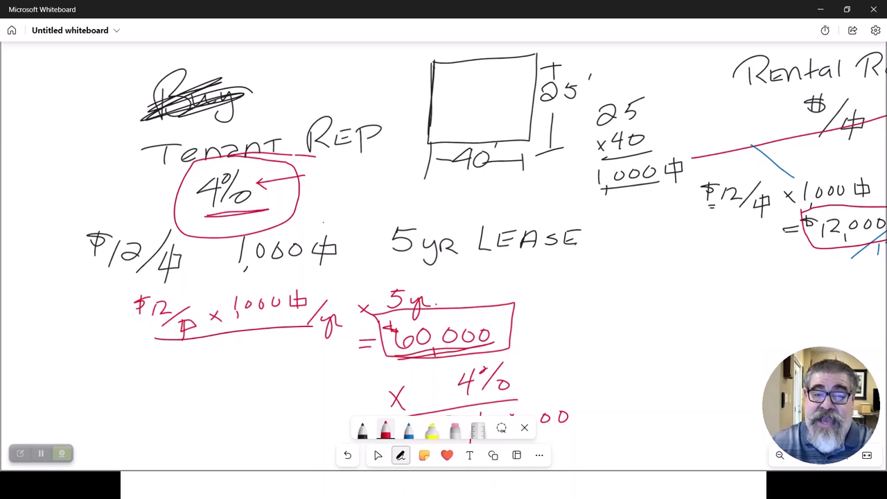
Step: Draw a second red box around the circled 220.00 commission total
{"action": "left_click", "coordinate": [400, 454]}
{"action": "left_click_drag", "start_coordinate": [624, 277], "coordinate": [56, 246]}
{"action": "left_click_drag", "start_coordinate": [415, 312], "coordinate": [244, 312]}
{"action": "left_click", "coordinate": [400, 454]}
{"action": "mouse_move", "coordinate": [527, 193]}
{"action": "left_mouse_down"}
{"action": "mouse_move", "coordinate": [527, 204]}
{"action": "mouse_move", "coordinate": [669, 232]}
{"action": "mouse_move", "coordinate": [692, 173]}
{"action": "mouse_move", "coordinate": [570, 167]}
{"action": "mouse_move", "coordinate": [495, 186]}
{"action": "left_mouse_up"}
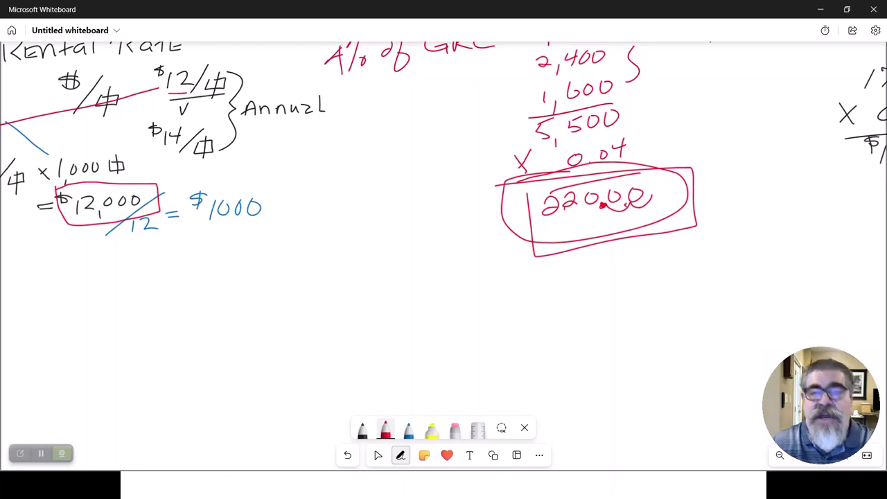
{"action": "left_click_drag", "start_coordinate": [444, 312], "coordinate": [705, 325]}
{"action": "left_click_drag", "start_coordinate": [444, 277], "coordinate": [305, 288]}
{"action": "scroll", "coordinate": [475, 247], "scroll_direction": "down", "scroll_amount": 3}
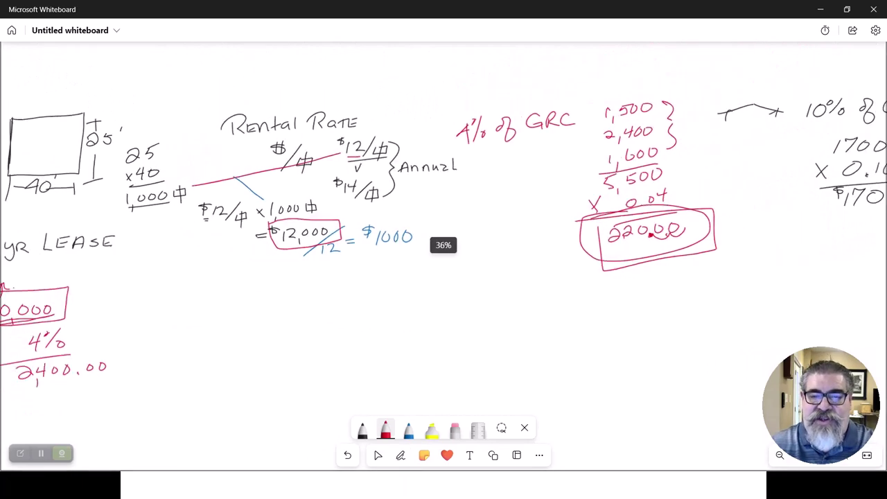
{"action": "left_click_drag", "start_coordinate": [346, 312], "coordinate": [543, 306]}
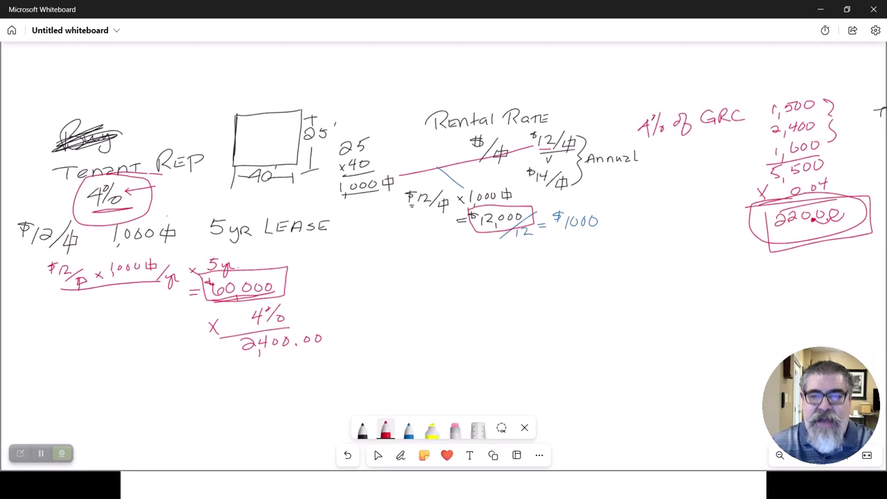
{"action": "left_click", "coordinate": [400, 455]}
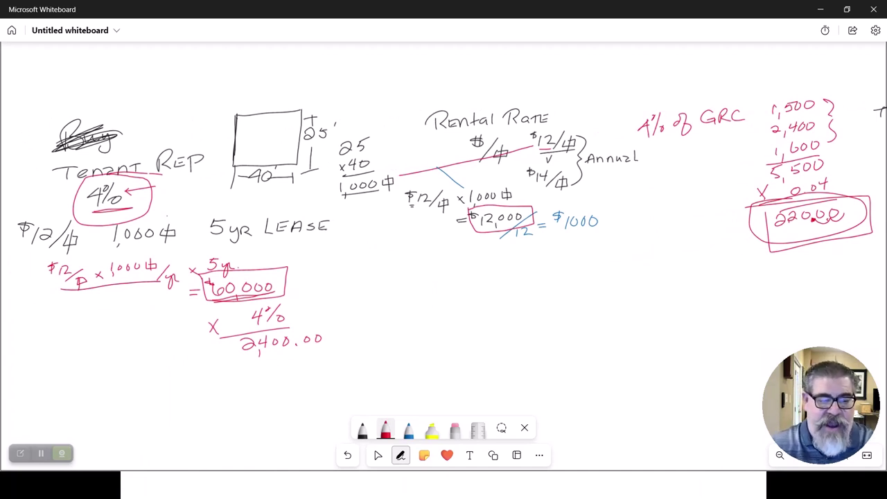
Step: Place numbered markers 1 and 2, frame the 5yr lease term, then switch to the course notes
{"action": "left_click", "coordinate": [20, 453]}
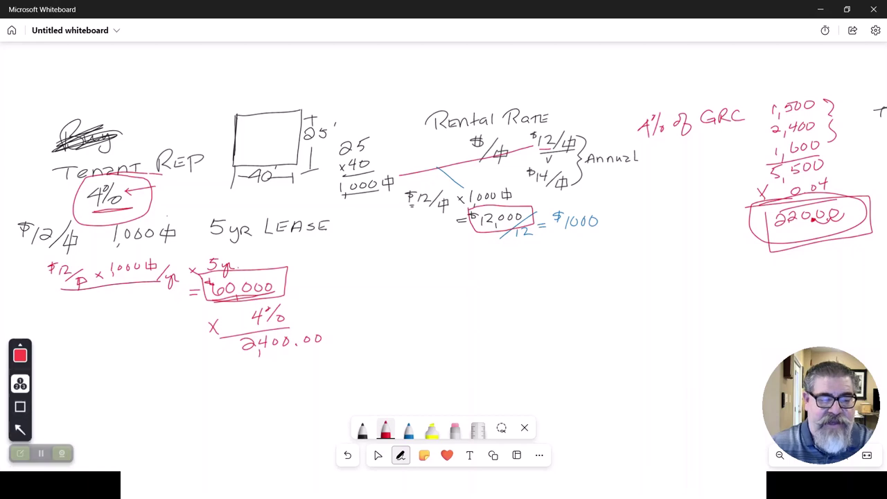
{"action": "left_click", "coordinate": [83, 106]}
{"action": "left_click", "coordinate": [791, 267]}
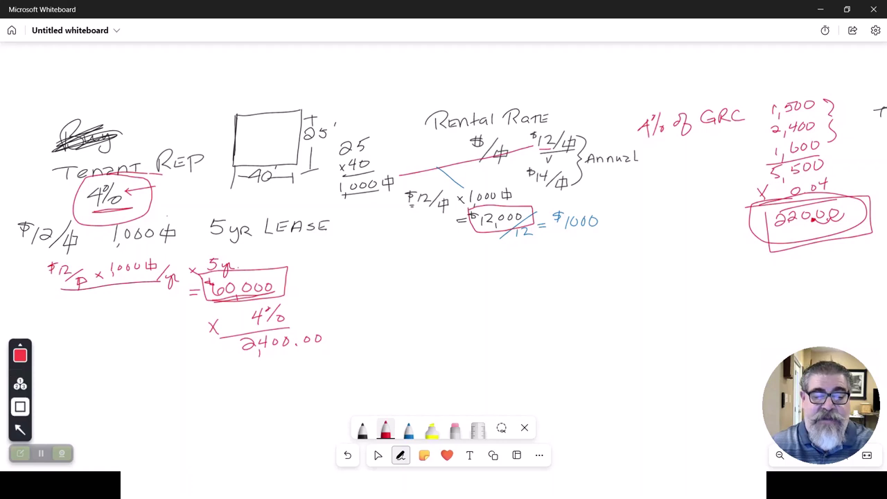
{"action": "left_click_drag", "start_coordinate": [193, 253], "coordinate": [274, 277]}
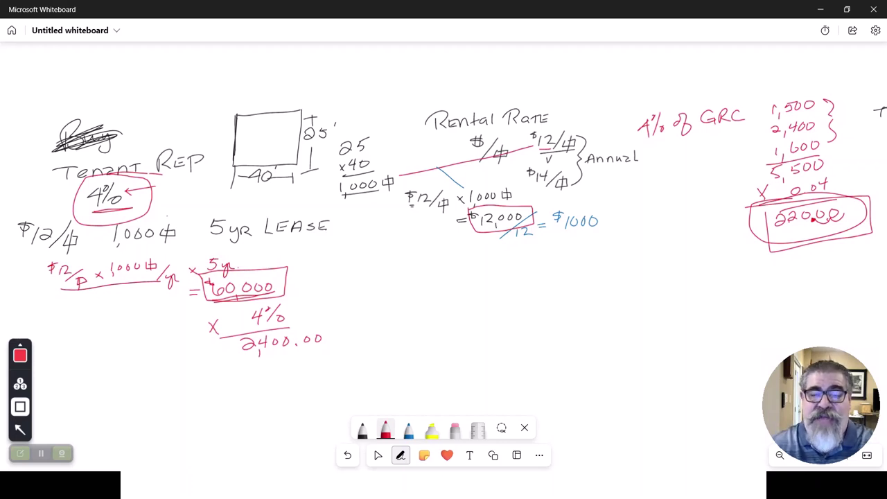
{"action": "key", "text": "alt+Tab"}
{"action": "key", "text": "alt+Tab"}
{"action": "key", "text": "alt+Tab"}
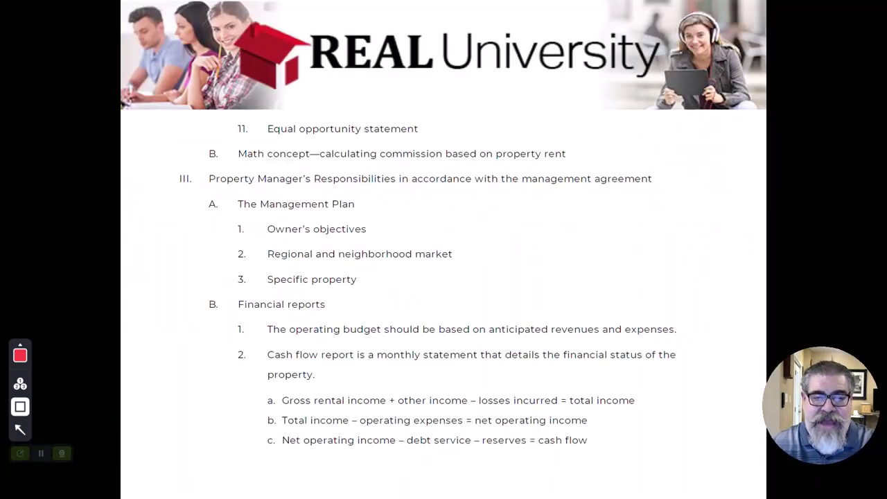